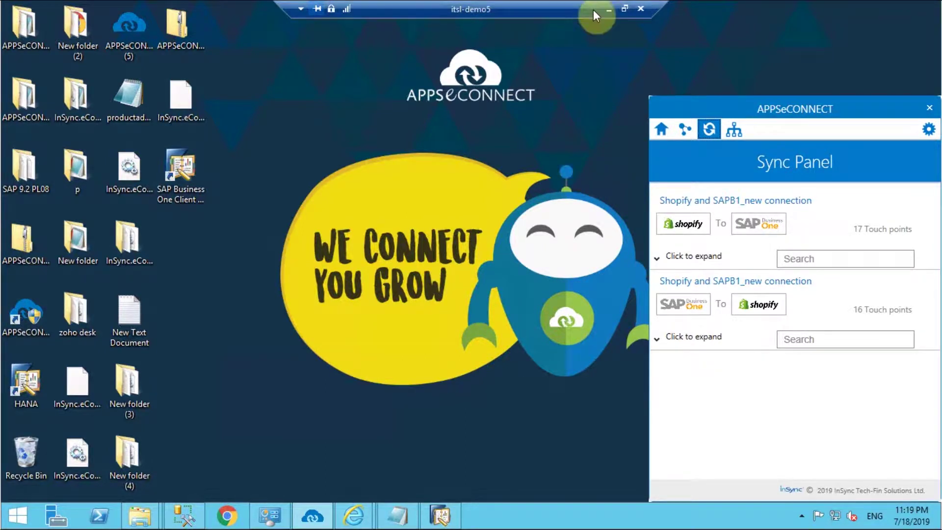
- Save the filled-in address as the default address on the Kooptook customer account
{"action": "left_click", "coordinate": [607, 8]}
{"action": "left_click", "coordinate": [377, 240]}
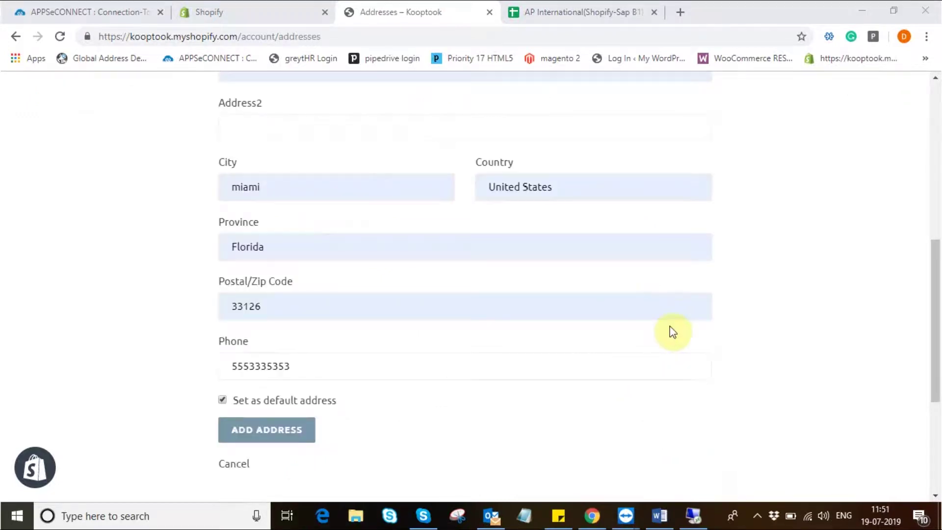
{"action": "scroll", "coordinate": [680, 326], "scroll_direction": "up", "scroll_amount": 3}
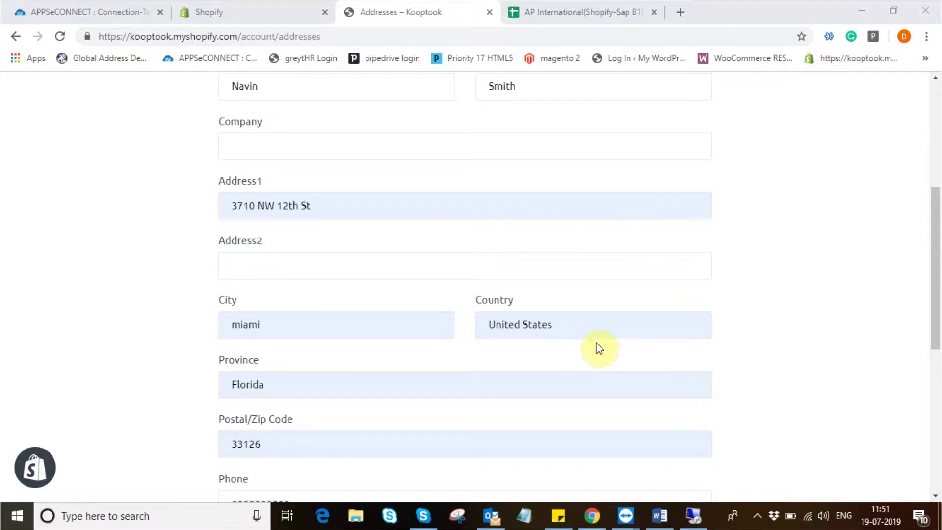
{"action": "scroll", "coordinate": [598, 349], "scroll_direction": "down", "scroll_amount": 1}
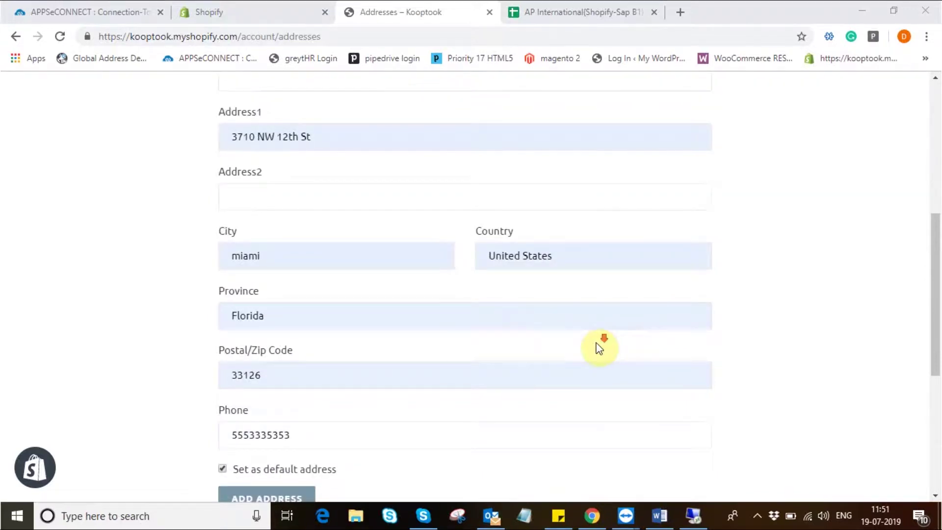
{"action": "scroll", "coordinate": [599, 348], "scroll_direction": "down", "scroll_amount": 3}
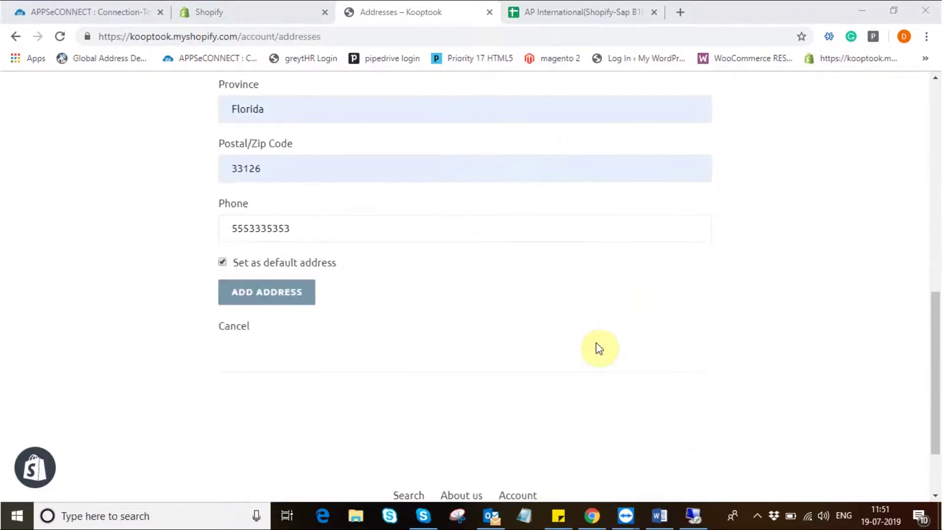
{"action": "left_click", "coordinate": [259, 294]}
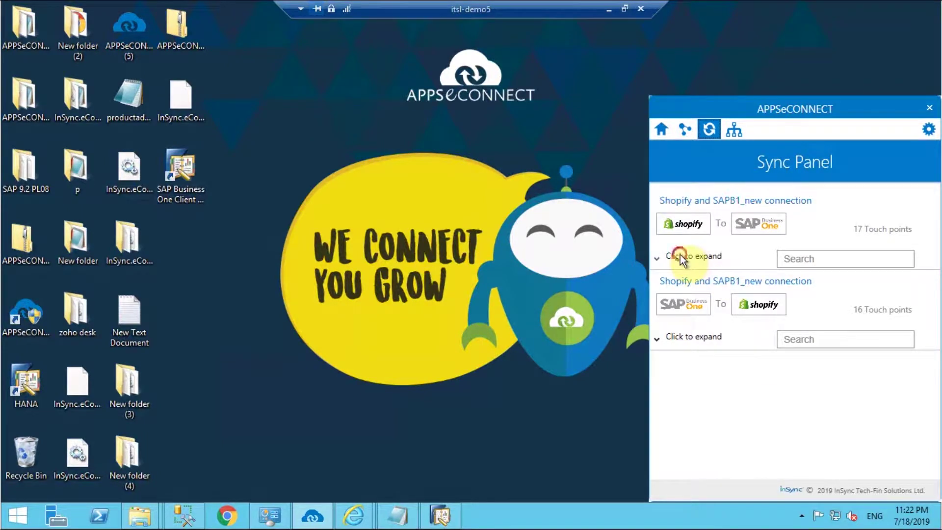
- Trigger the Shopify-to-SAP Business Partner Add sync in APPSeCONNECT's Sync Panel
{"action": "left_click", "coordinate": [681, 255]}
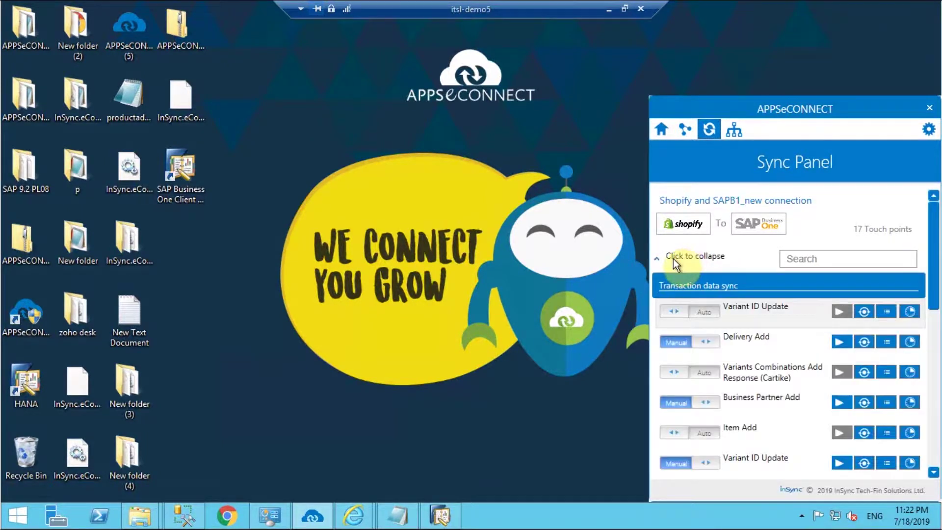
{"action": "left_click", "coordinate": [838, 402]}
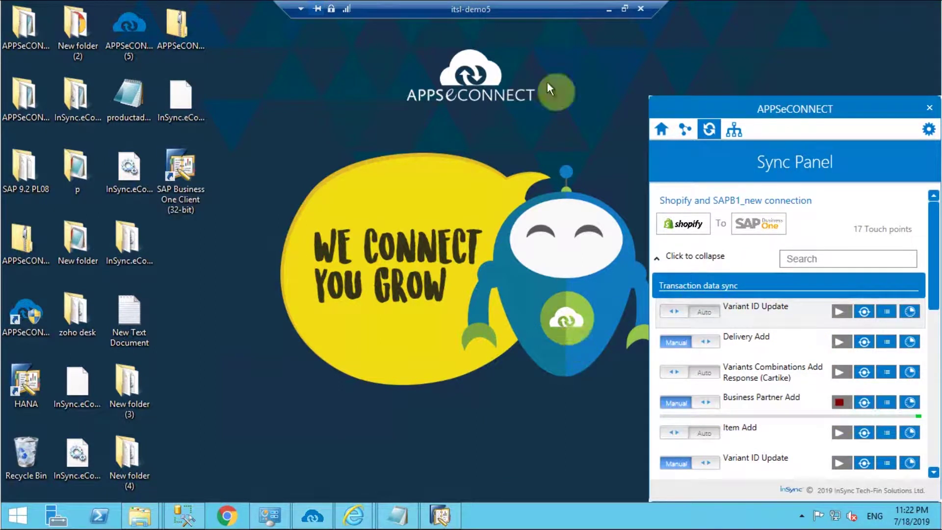
{"action": "left_click", "coordinate": [609, 11]}
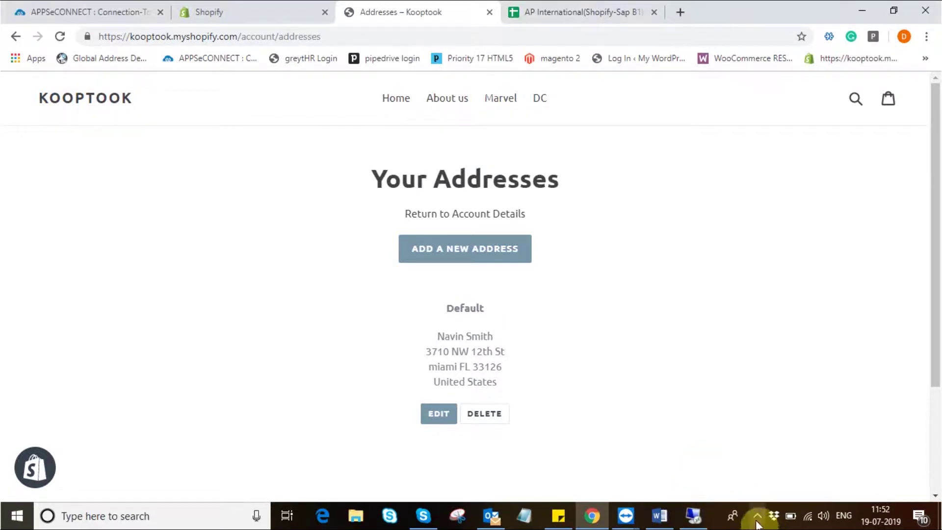
- Review the synced customer's ship-to address in Business Partner Master Data, then expand Inventory
{"action": "left_click", "coordinate": [693, 515]}
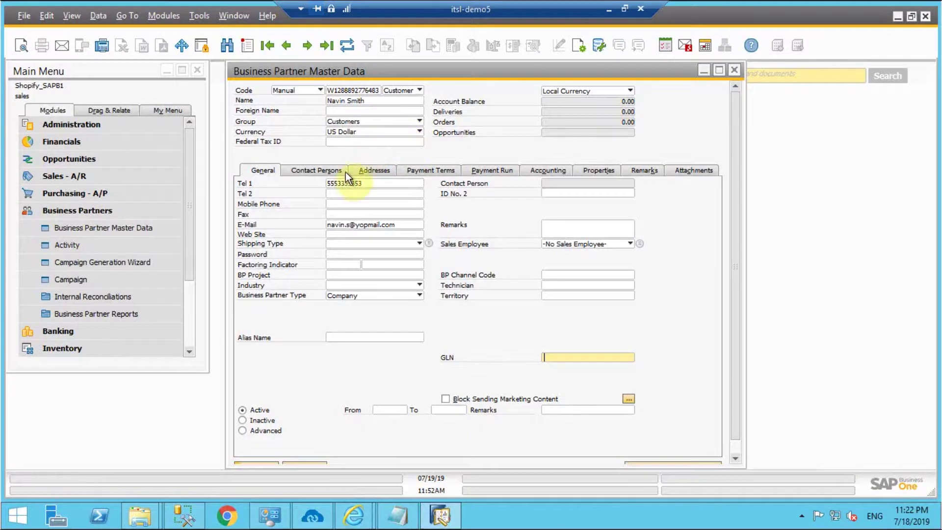
{"action": "left_click", "coordinate": [362, 171]}
{"action": "left_click_drag", "start_coordinate": [662, 253], "coordinate": [664, 311]}
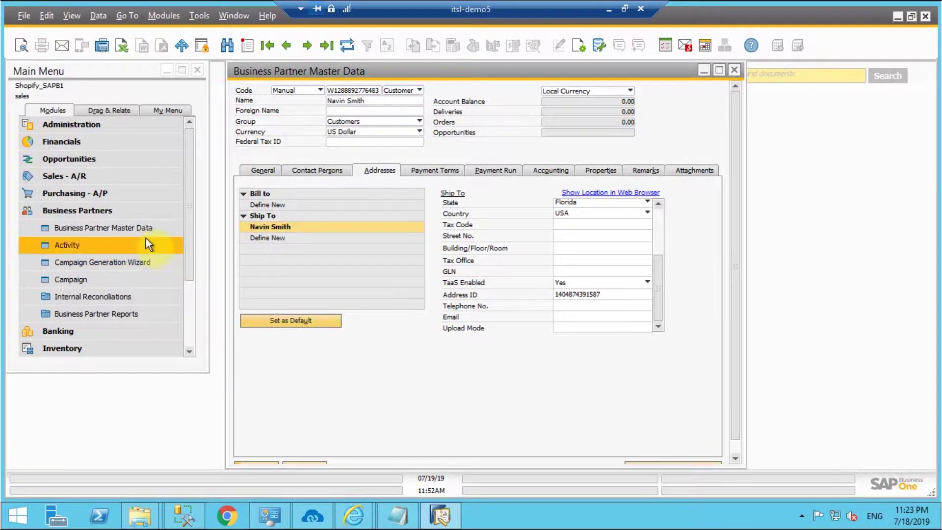
{"action": "left_click", "coordinate": [149, 214]}
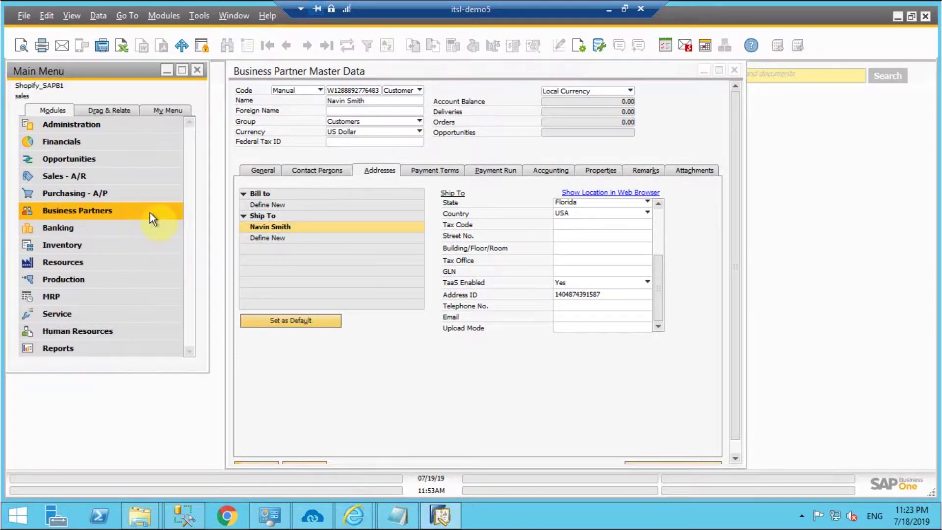
{"action": "left_click", "coordinate": [143, 244]}
- Add item BE201 'Tshirts by Spunk' at $500 with matching remarks in Item Master Data
{"action": "left_click", "coordinate": [157, 143]}
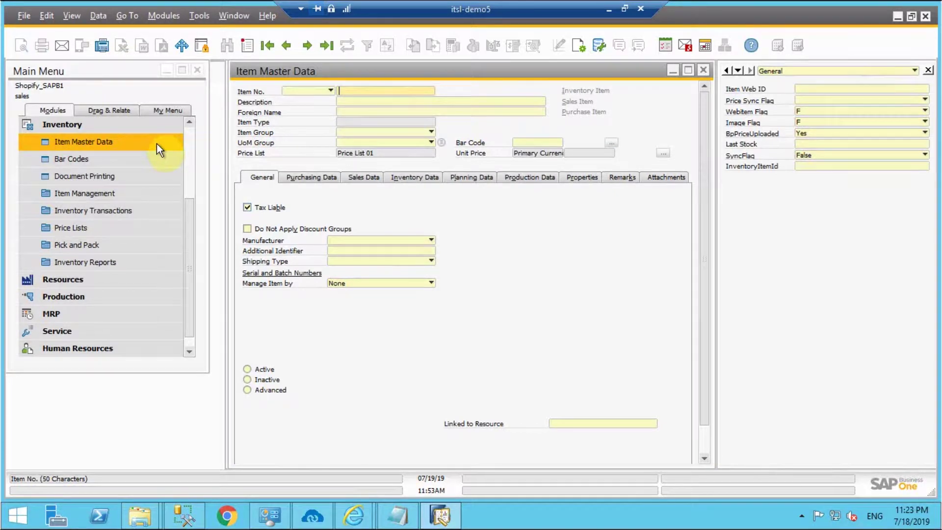
{"action": "left_click", "coordinate": [249, 43]}
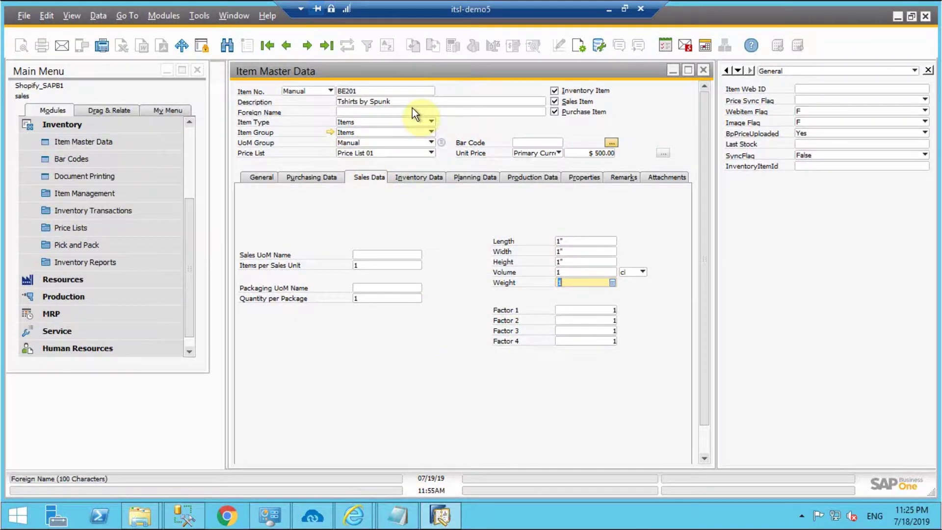
{"action": "left_click", "coordinate": [617, 175]}
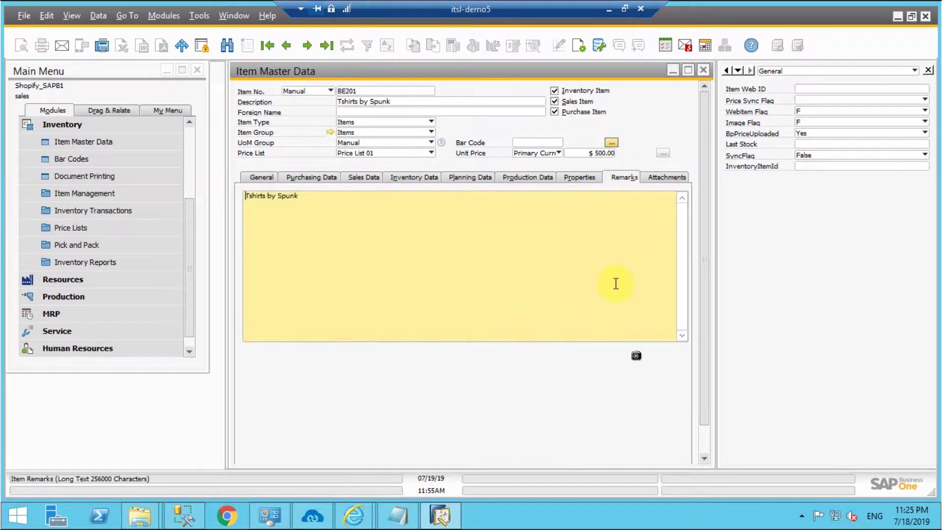
{"action": "scroll", "coordinate": [705, 334], "scroll_direction": "down", "scroll_amount": 1}
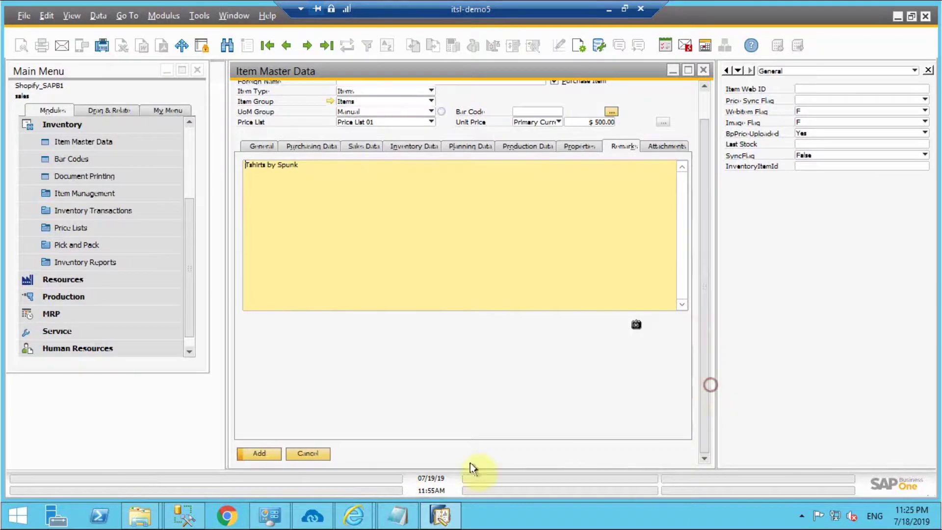
{"action": "left_click", "coordinate": [264, 454]}
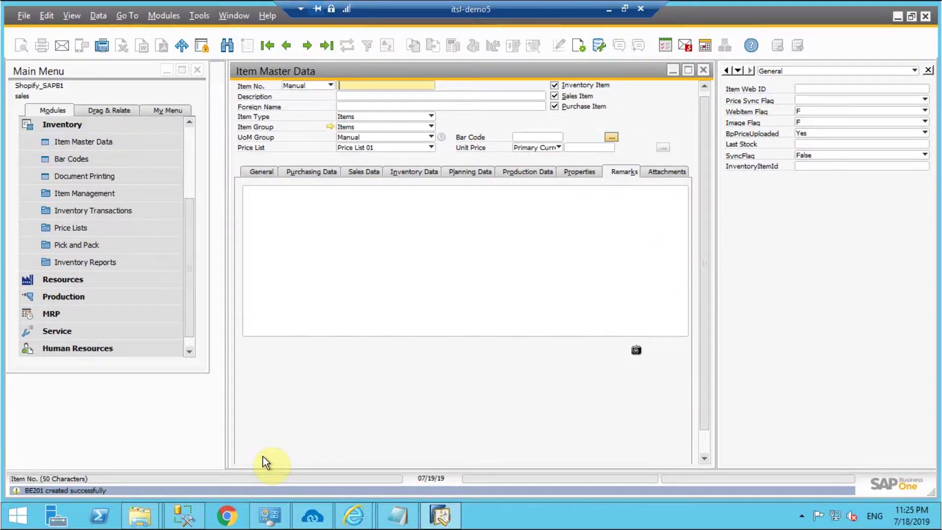
{"action": "left_click", "coordinate": [311, 515]}
{"action": "scroll", "coordinate": [778, 385], "scroll_direction": "down", "scroll_amount": 10}
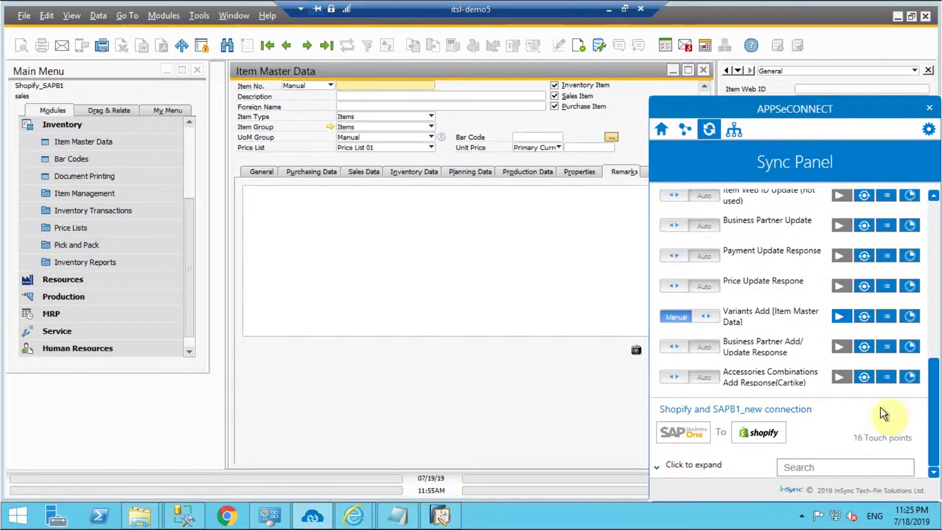
{"action": "left_click", "coordinate": [903, 401]}
{"action": "scroll", "coordinate": [837, 426], "scroll_direction": "down", "scroll_amount": 5}
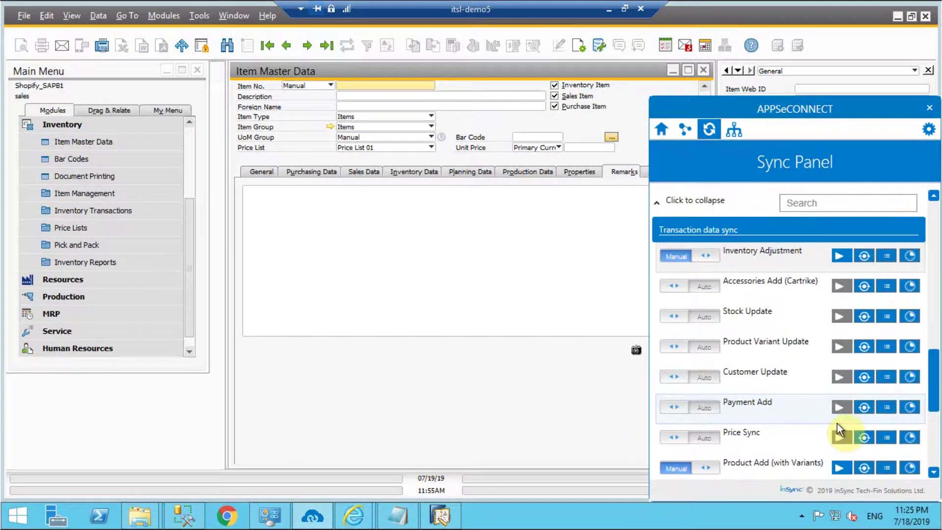
{"action": "left_click", "coordinate": [537, 304]}
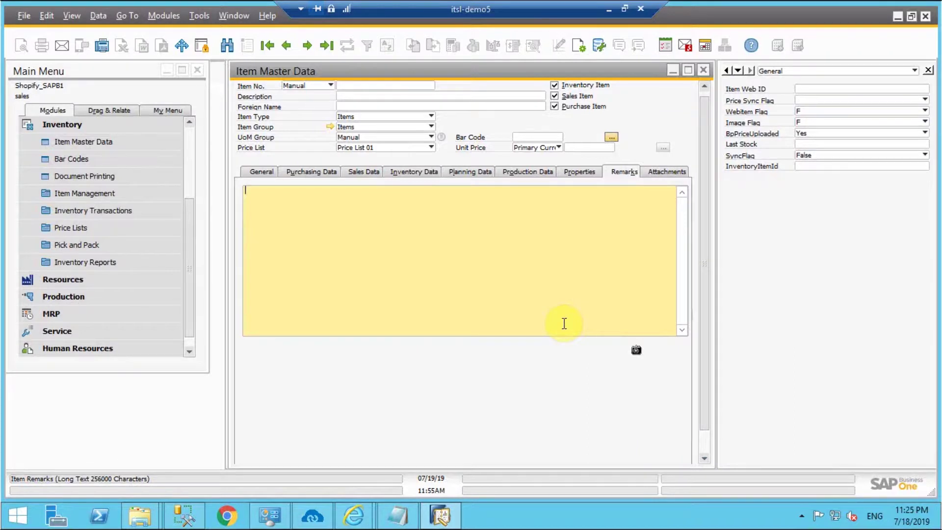
- Start a new Goods Receipt on Price List 01 with item BE201 in the first row
{"action": "left_click", "coordinate": [128, 211]}
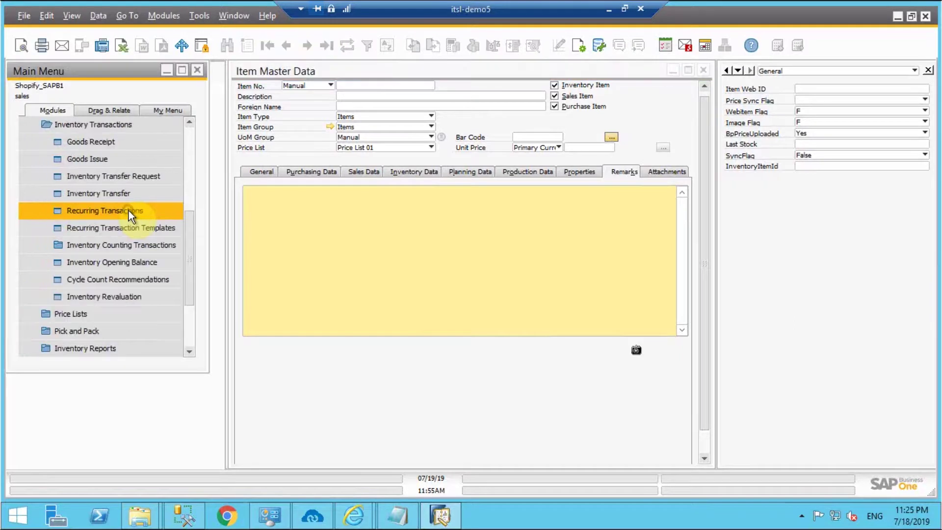
{"action": "left_click", "coordinate": [143, 140]}
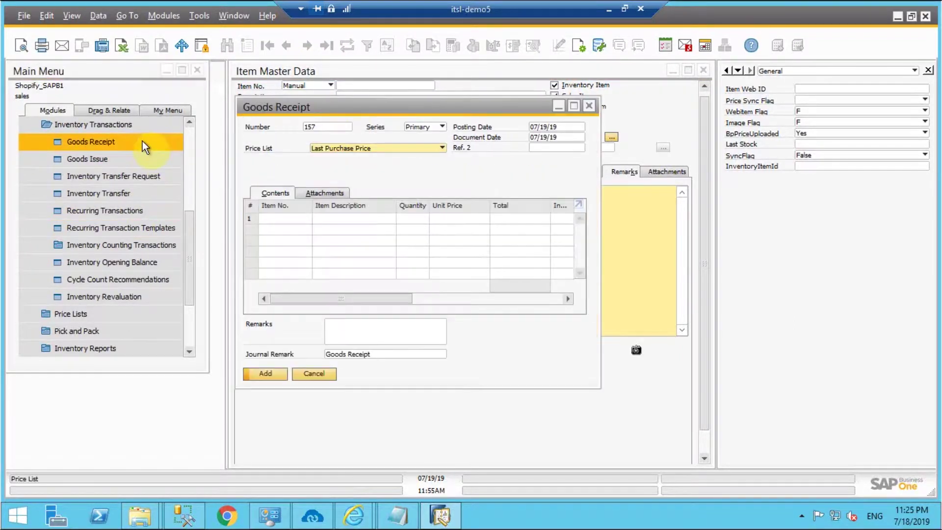
{"action": "left_click", "coordinate": [384, 149]}
{"action": "left_click", "coordinate": [374, 161]}
{"action": "left_click", "coordinate": [304, 220]}
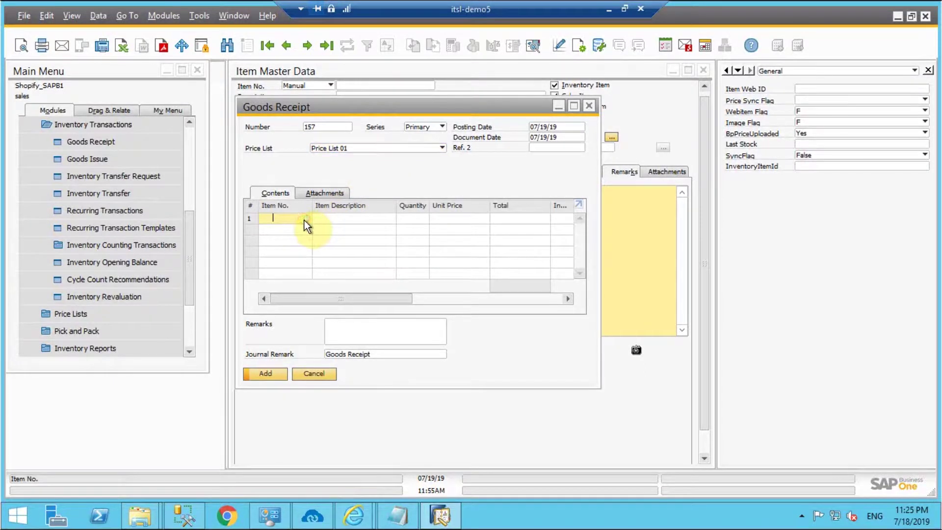
{"action": "left_click", "coordinate": [305, 219]}
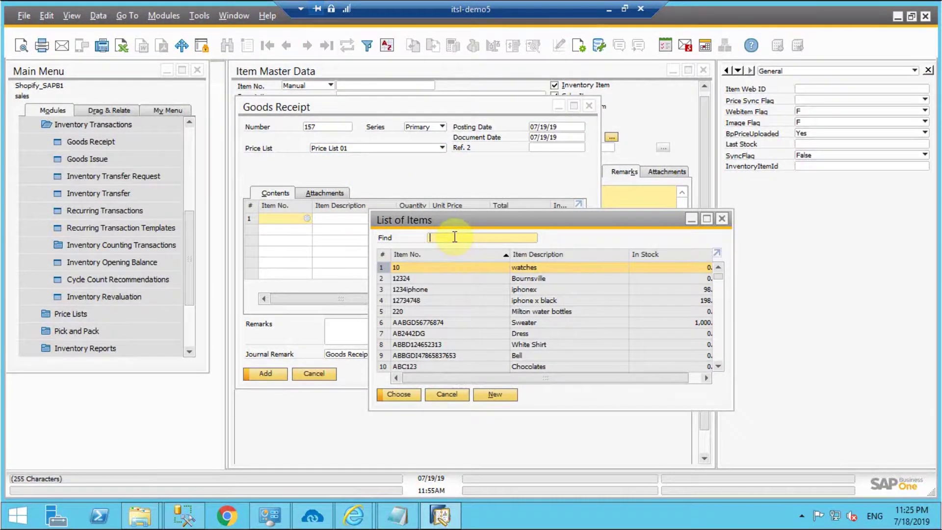
{"action": "type", "text": "Be"}
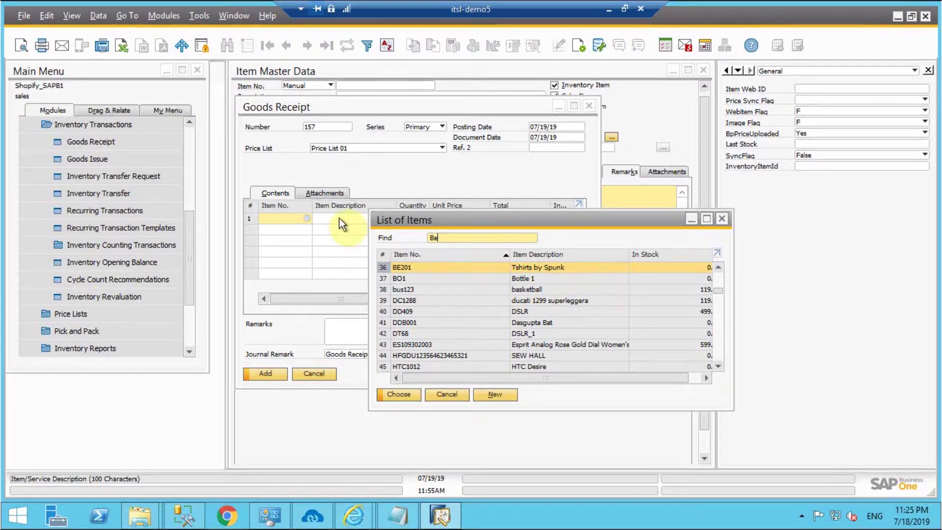
{"action": "left_click", "coordinate": [408, 393]}
- Set the BE201 quantity to 3000 and add the goods receipt
{"action": "left_click", "coordinate": [418, 219]}
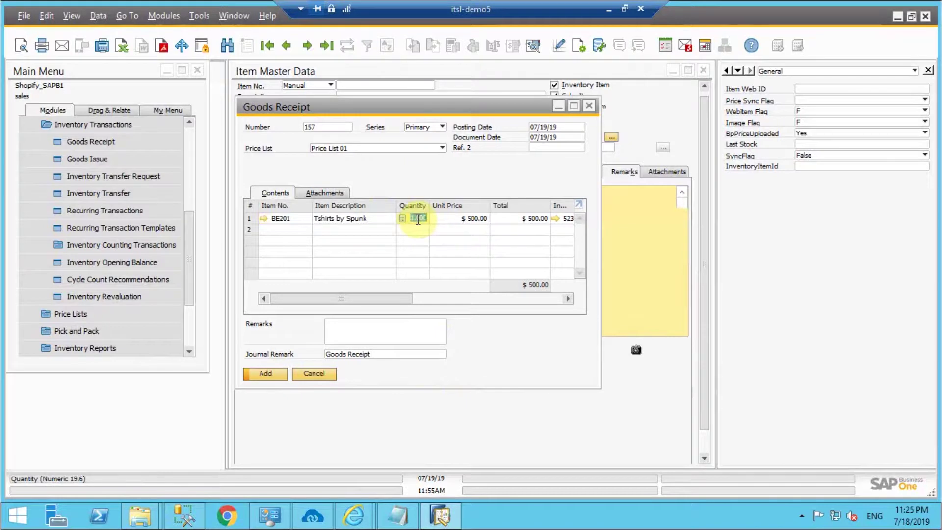
{"action": "type", "text": "3000"}
{"action": "left_click", "coordinate": [446, 219]}
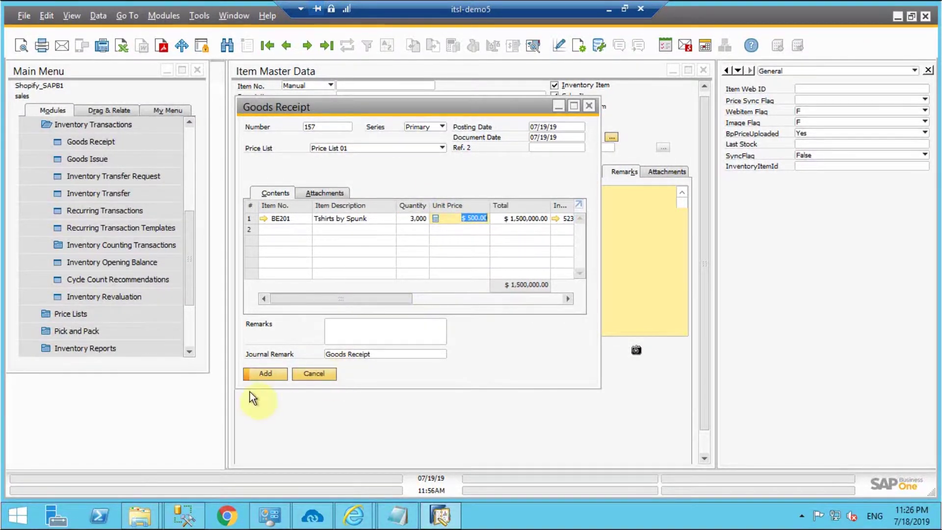
{"action": "left_click", "coordinate": [269, 374]}
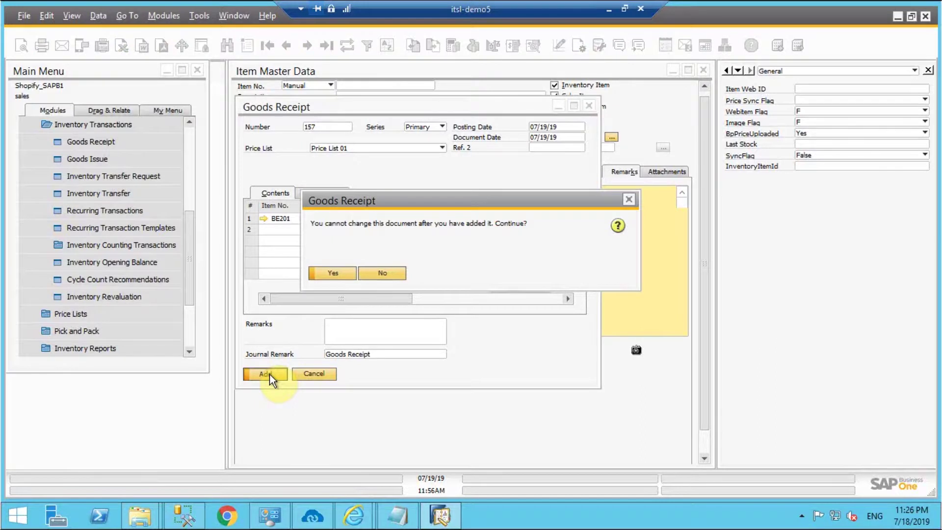
{"action": "left_click", "coordinate": [334, 275]}
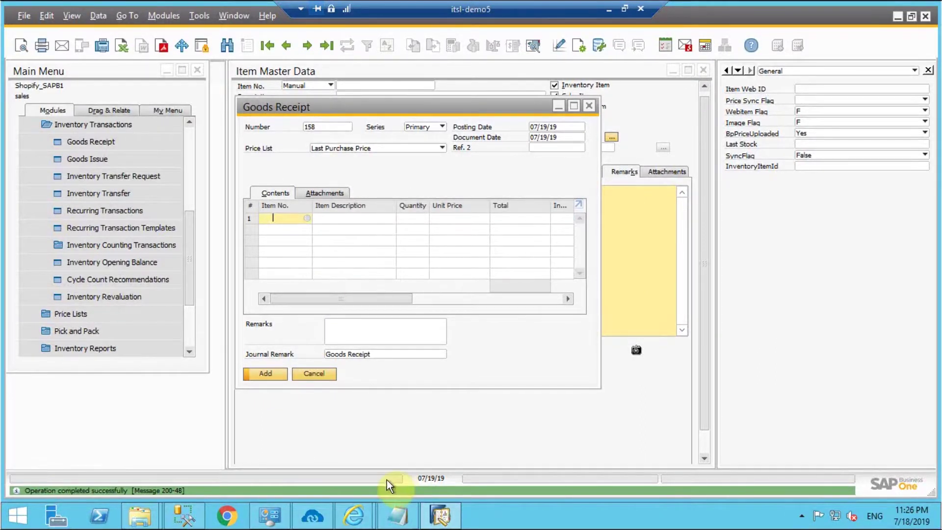
- Run the Inventory Adjustment sync from APPSeCONNECT's Sync Panel
{"action": "left_click", "coordinate": [312, 515]}
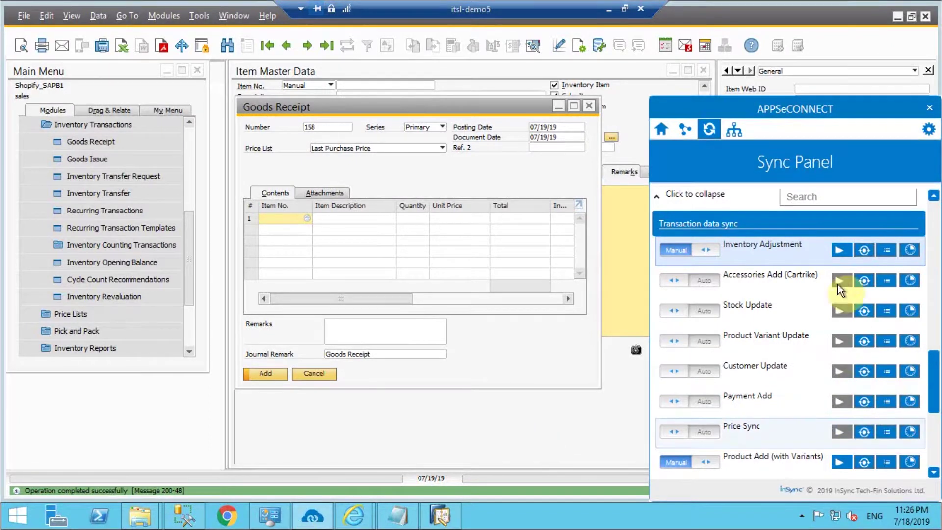
{"action": "left_click", "coordinate": [840, 250]}
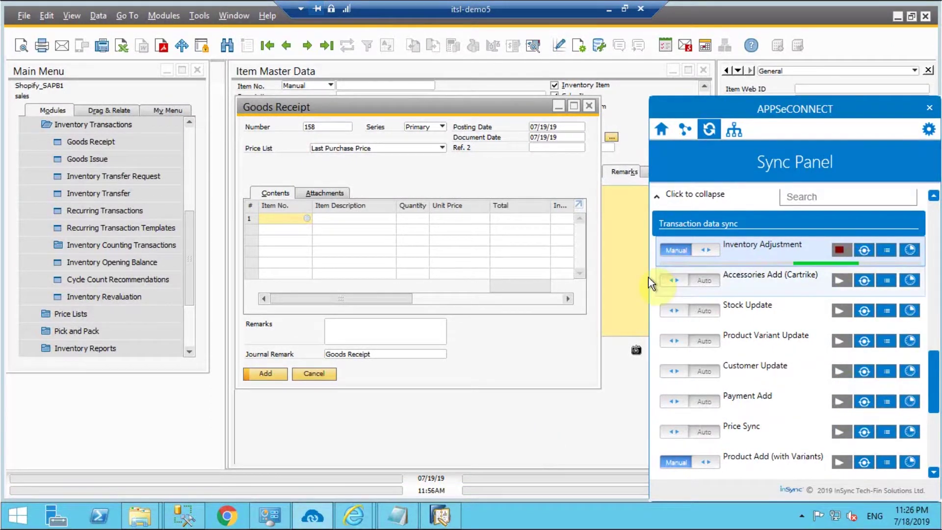
{"action": "left_click", "coordinate": [622, 134]}
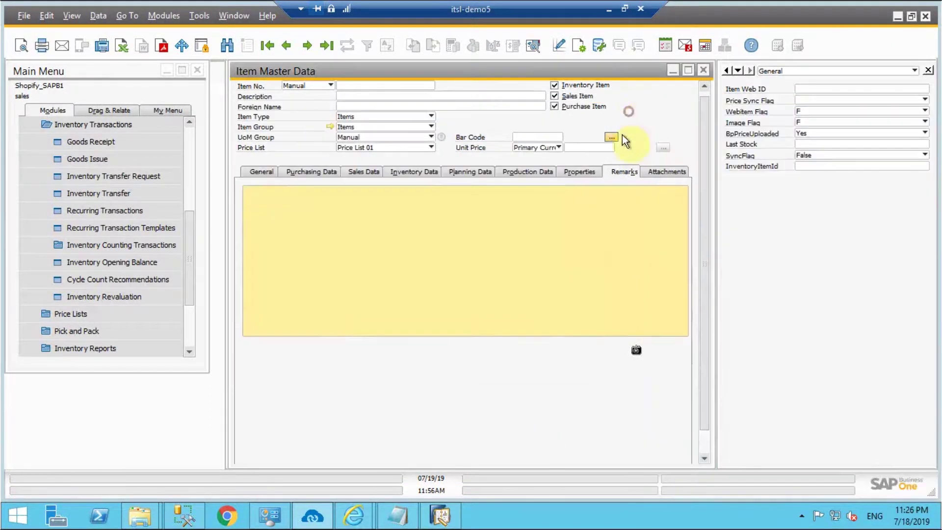
- Confirm in Shopify admin that product BE201 Tshirts by Spunk shows 3000 available
{"action": "left_click", "coordinate": [609, 9]}
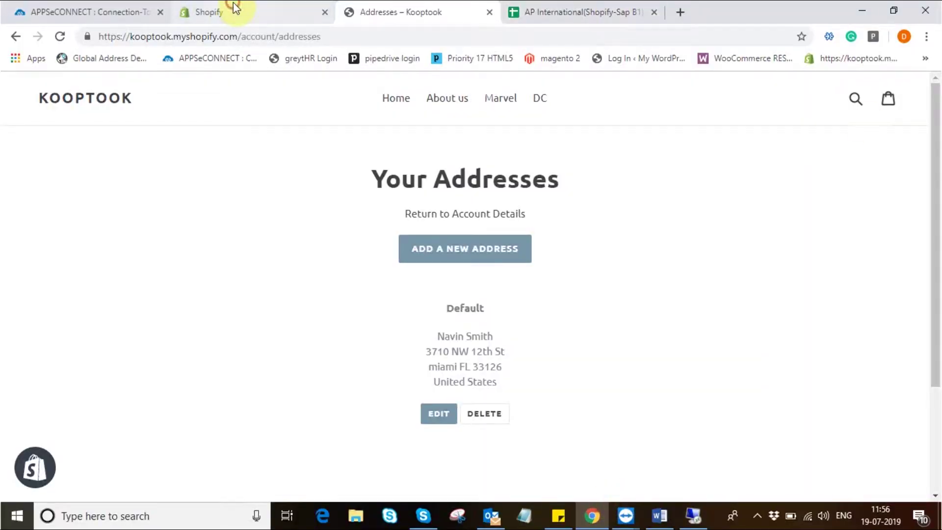
{"action": "left_click", "coordinate": [262, 8]}
{"action": "left_click", "coordinate": [84, 181]}
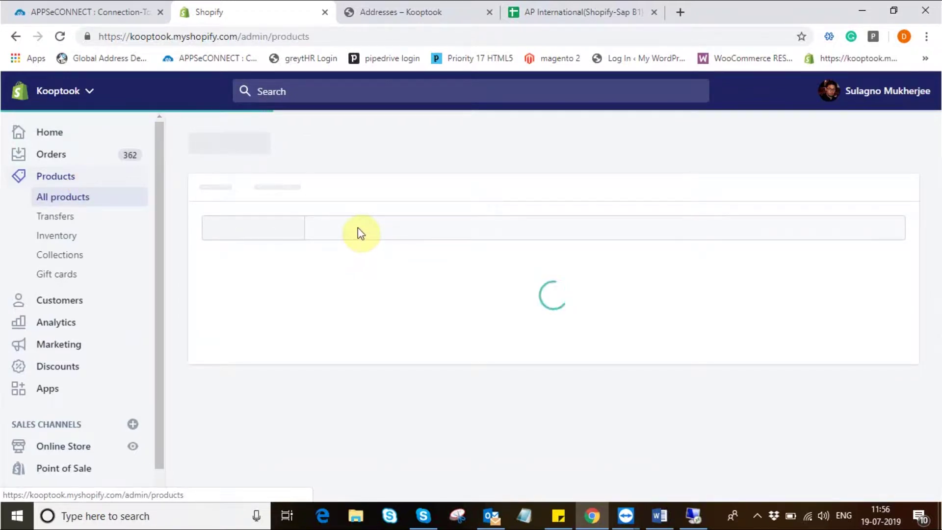
{"action": "left_click", "coordinate": [359, 250]}
{"action": "type", "text": "BE201"}
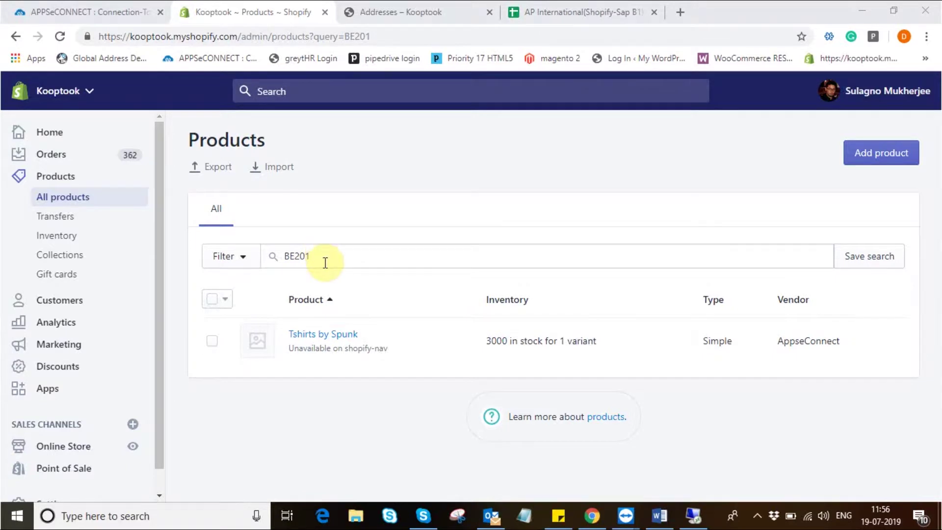
{"action": "left_click", "coordinate": [313, 344]}
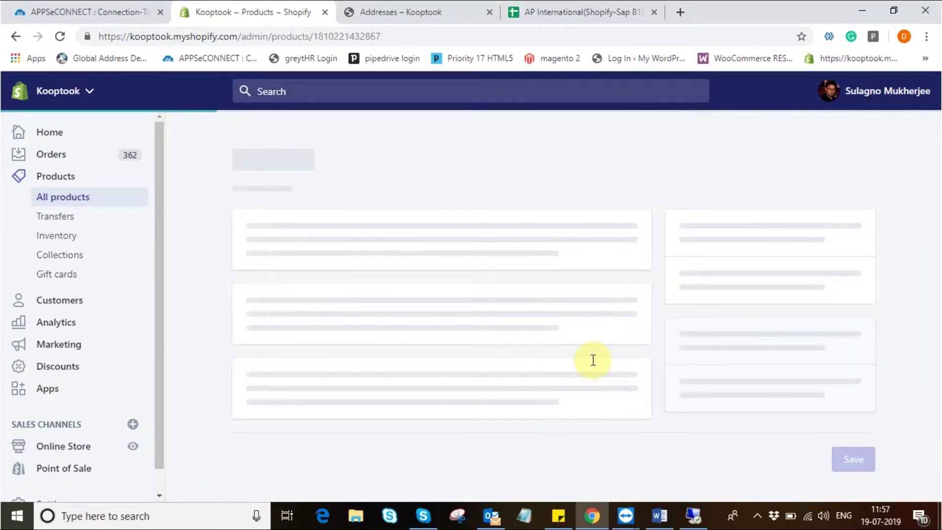
{"action": "scroll", "coordinate": [593, 358], "scroll_direction": "down", "scroll_amount": 3}
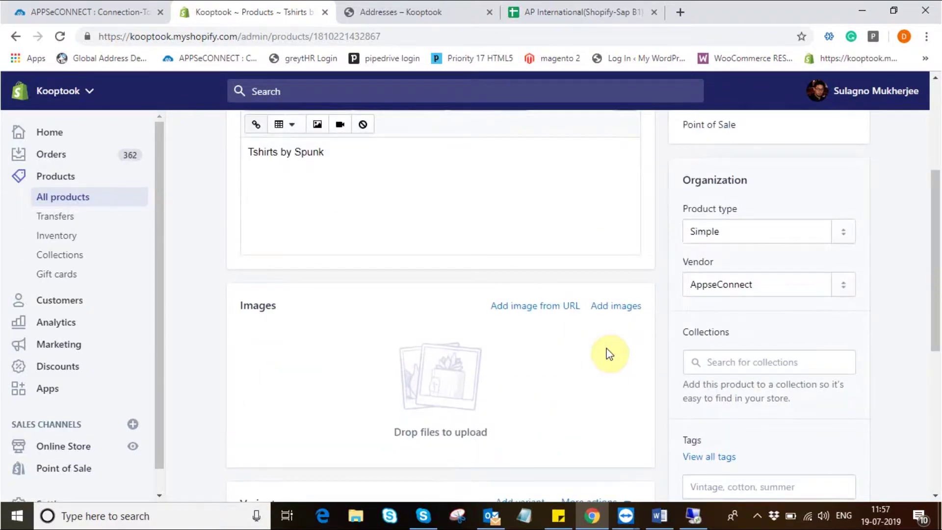
{"action": "scroll", "coordinate": [608, 353], "scroll_direction": "down", "scroll_amount": 4}
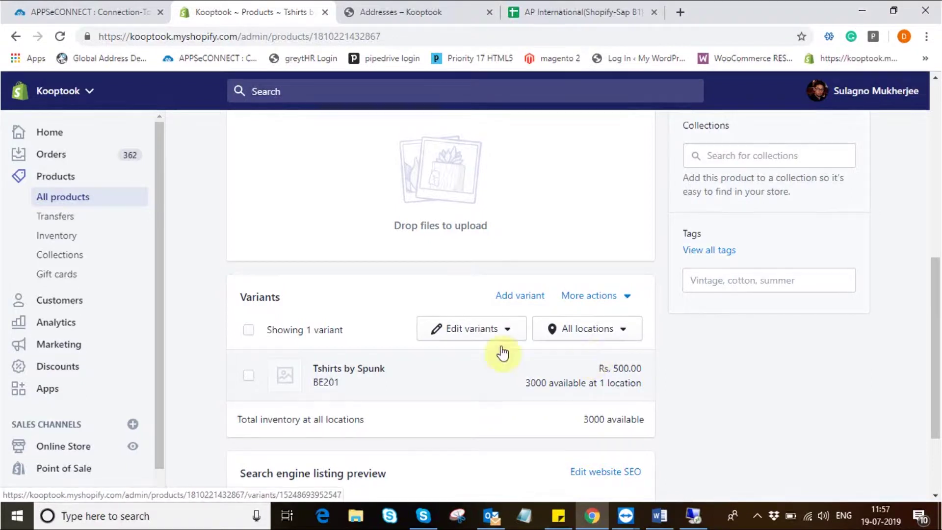
{"action": "left_click", "coordinate": [403, 7]}
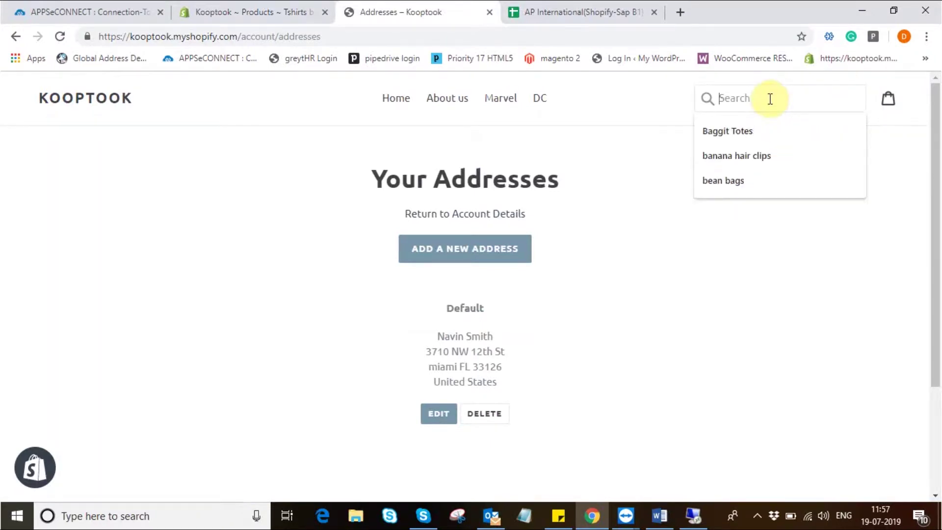
- Search the storefront for BE201 and check out one Tshirts by Spunk for Rs.545.70
{"action": "type", "text": "BE201"}
{"action": "key", "text": "Return"}
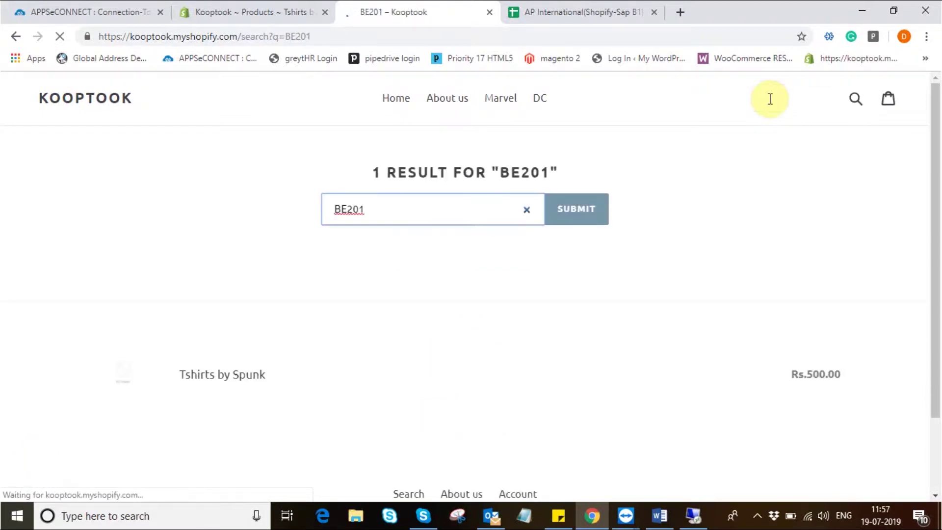
{"action": "left_click", "coordinate": [248, 379]}
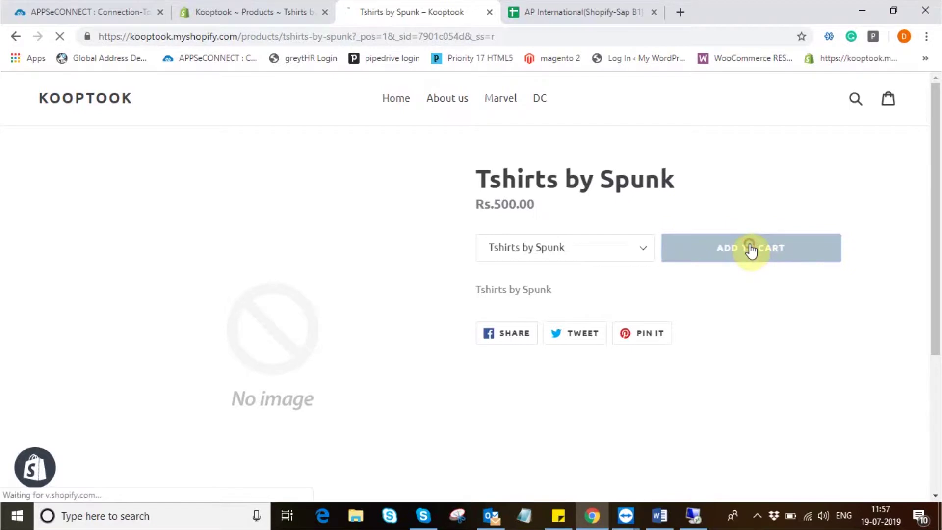
{"action": "left_click", "coordinate": [751, 250]}
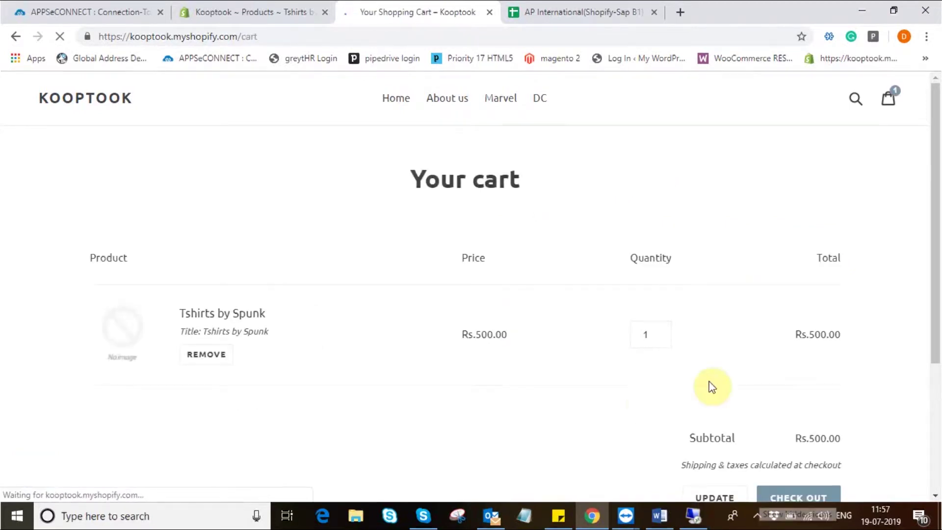
{"action": "scroll", "coordinate": [711, 384], "scroll_direction": "down", "scroll_amount": 3}
{"action": "left_click", "coordinate": [795, 311]}
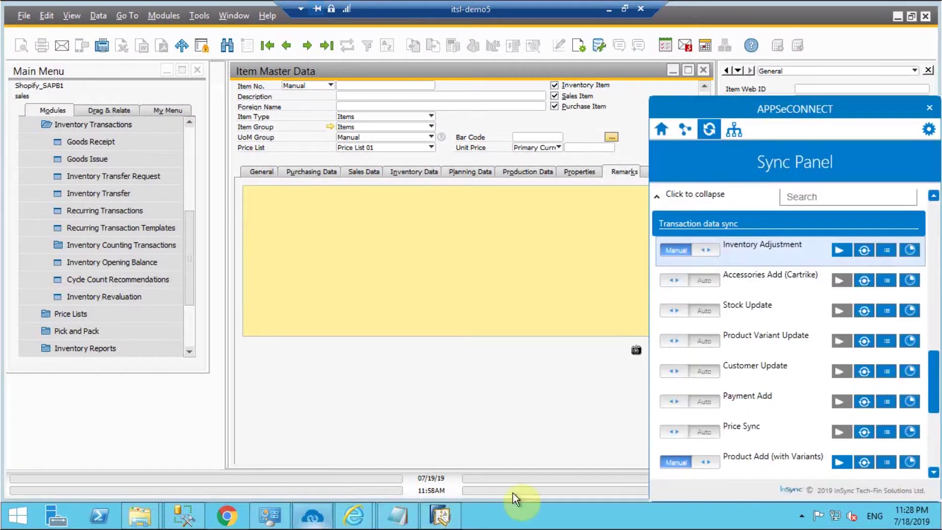
- Run the Sales Order Add sync and send the Sync Panel behind SAP
{"action": "scroll", "coordinate": [758, 367], "scroll_direction": "up", "scroll_amount": 10}
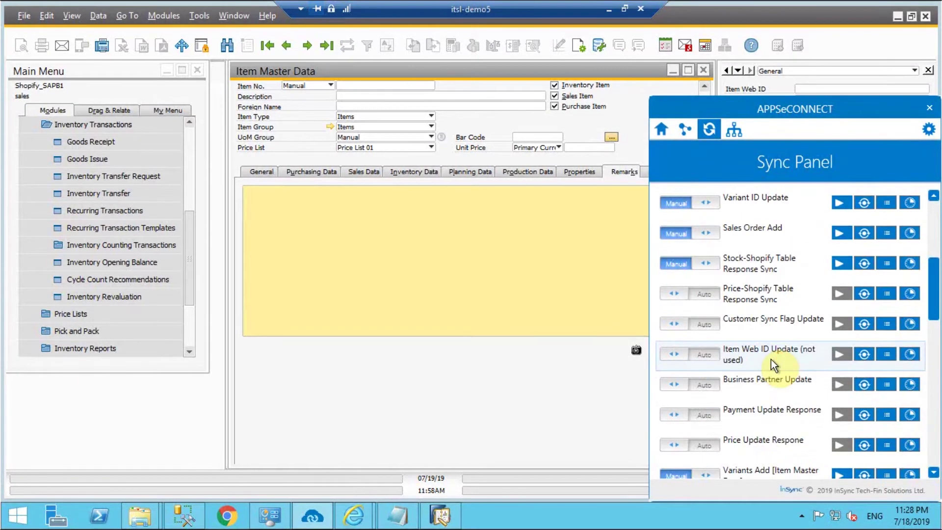
{"action": "scroll", "coordinate": [773, 356], "scroll_direction": "up", "scroll_amount": 1}
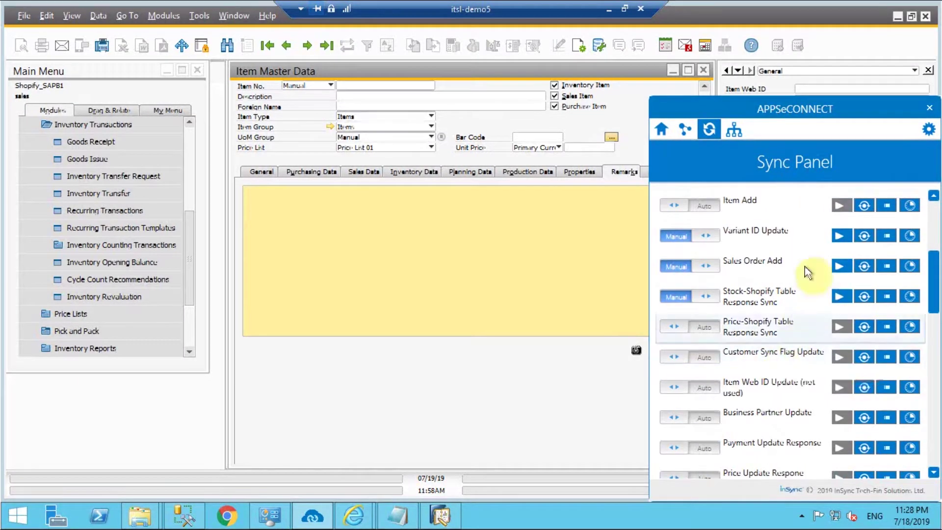
{"action": "left_click", "coordinate": [840, 265]}
{"action": "left_click", "coordinate": [448, 267]}
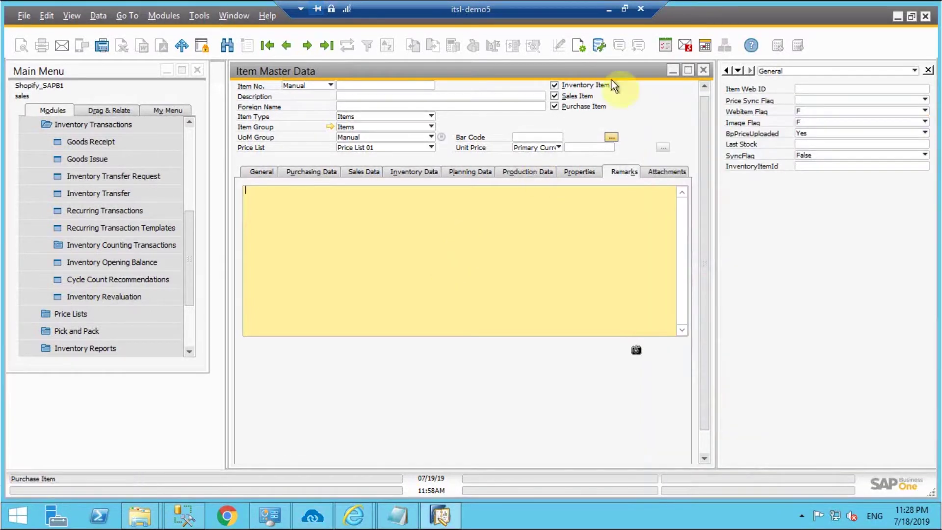
- Close the Item Master Data, Goods Receipt and Business Partner forms, collapse Inventory, and expand Sales - A/R
{"action": "left_click", "coordinate": [707, 72]}
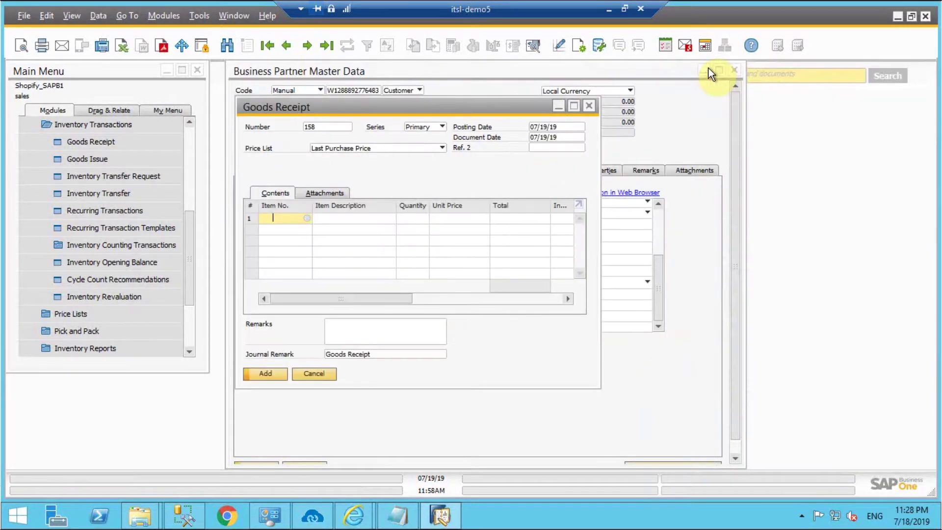
{"action": "left_click", "coordinate": [589, 106]}
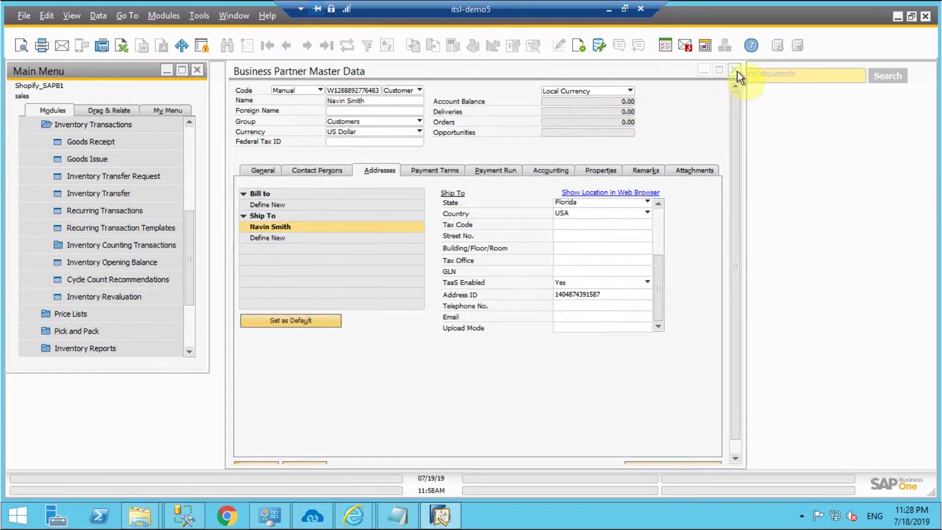
{"action": "left_click", "coordinate": [737, 72]}
{"action": "left_click", "coordinate": [176, 125]}
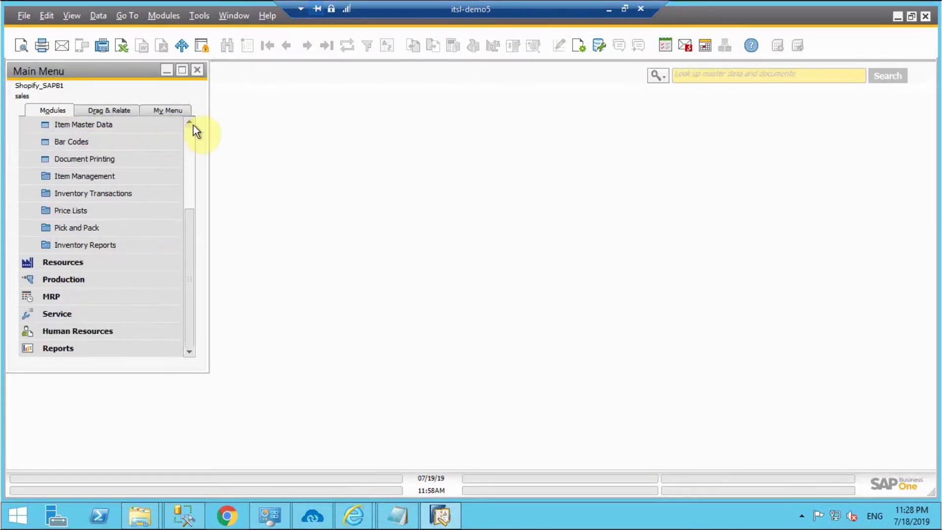
{"action": "scroll", "coordinate": [194, 126], "scroll_direction": "up", "scroll_amount": 2}
{"action": "left_click", "coordinate": [152, 141]}
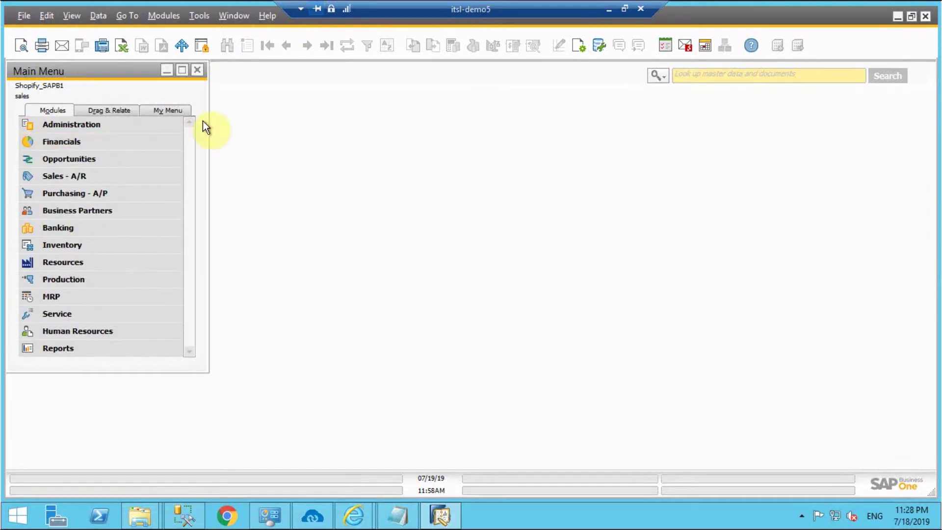
{"action": "left_click", "coordinate": [135, 176]}
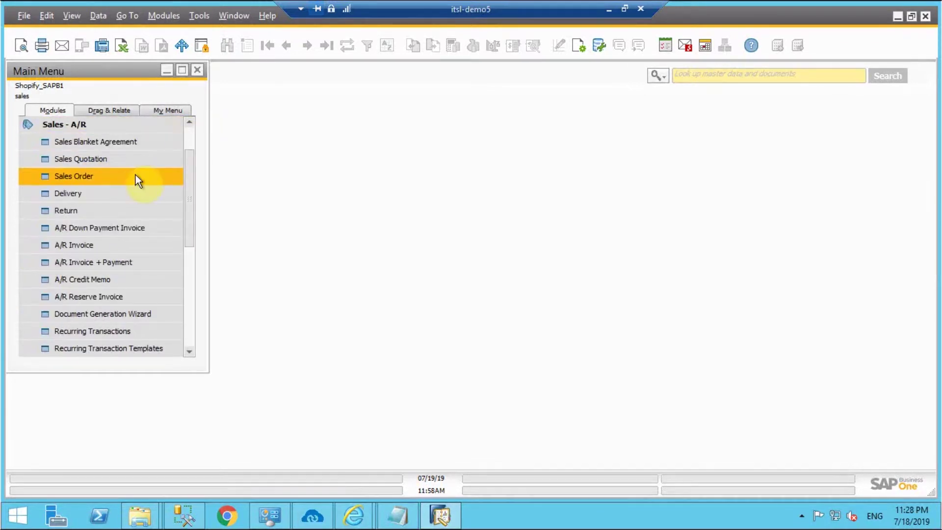
- Find Sales Order 134 by the customer's name, showing one BE201 totalling $545.70
{"action": "left_click", "coordinate": [136, 175]}
{"action": "left_click", "coordinate": [398, 99]}
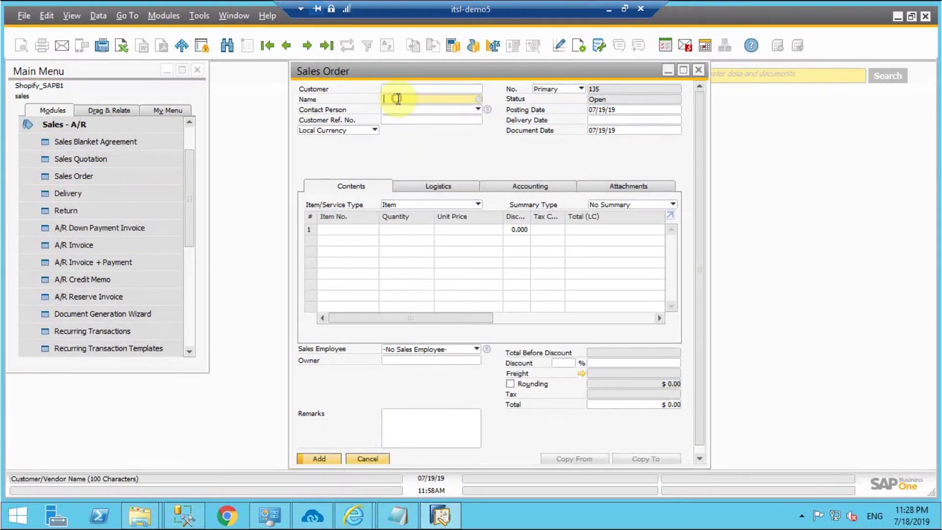
{"action": "left_click", "coordinate": [226, 46]}
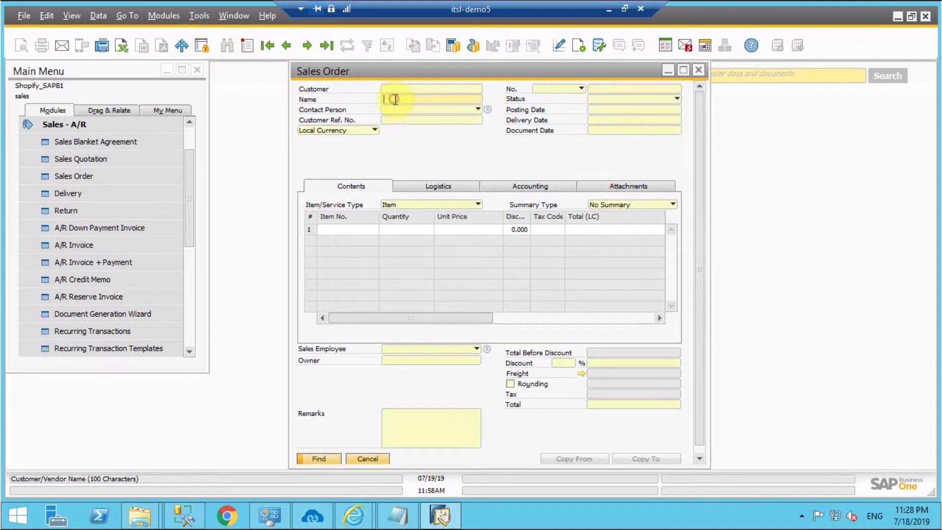
{"action": "type", "text": "Navin"}
{"action": "key", "text": "Return"}
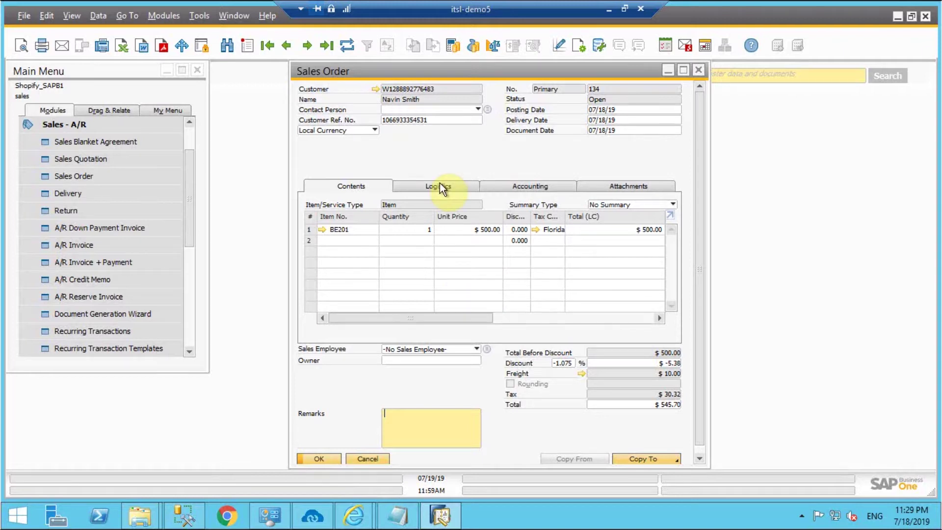
{"action": "scroll", "coordinate": [695, 417], "scroll_direction": "down", "scroll_amount": 1}
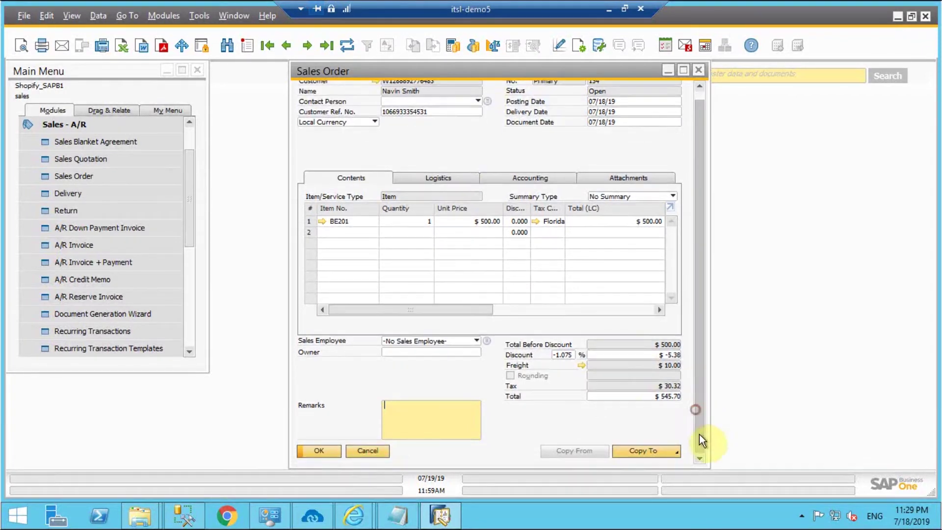
- Copy the sales order to a delivery and enter tracking number 1234
{"action": "left_click", "coordinate": [638, 452]}
{"action": "left_click", "coordinate": [644, 408]}
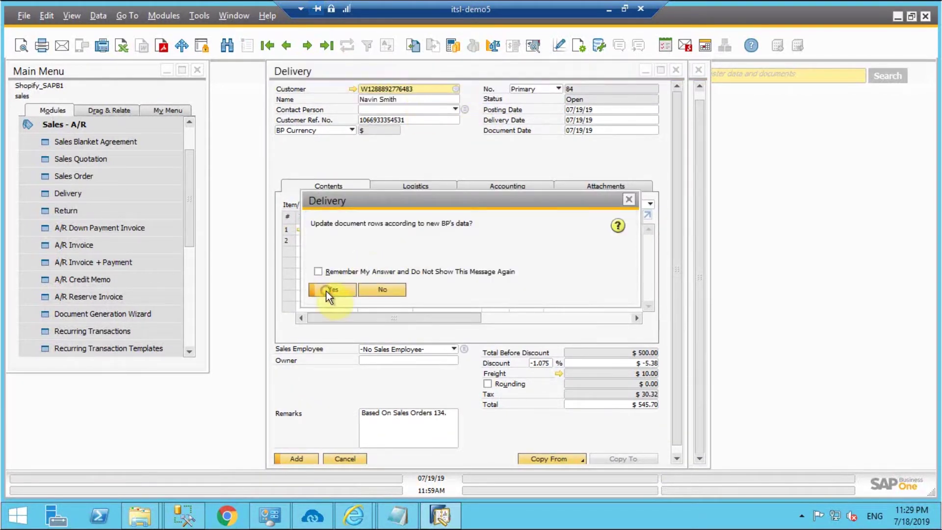
{"action": "left_click", "coordinate": [330, 291]}
{"action": "left_click", "coordinate": [420, 186]}
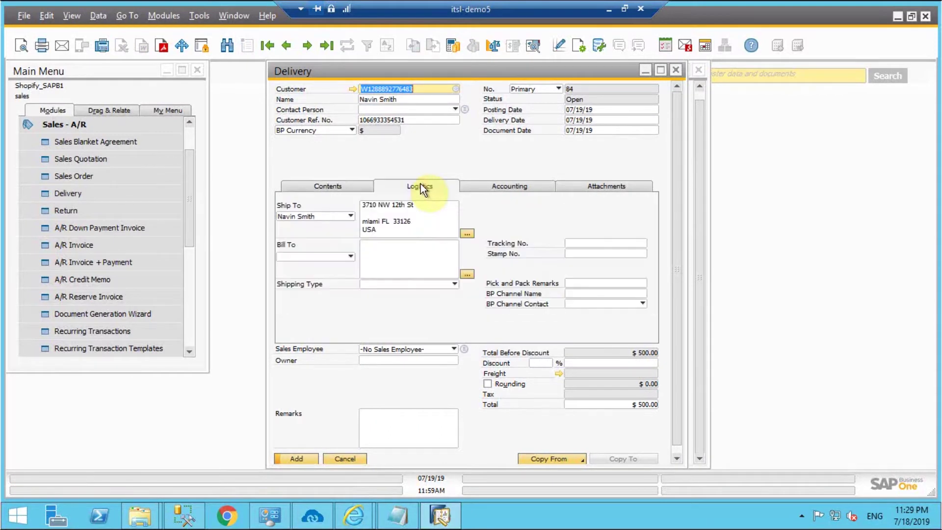
{"action": "left_click", "coordinate": [605, 243]}
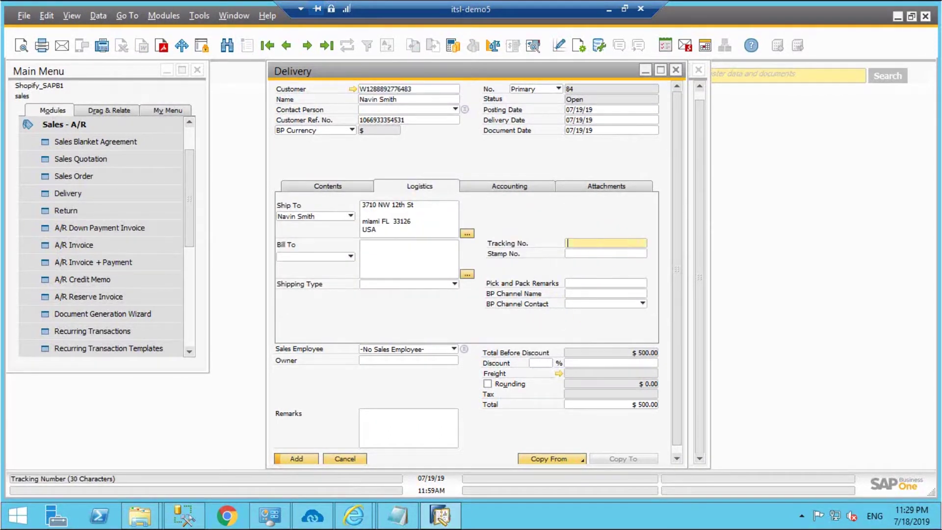
{"action": "type", "text": "1234"}
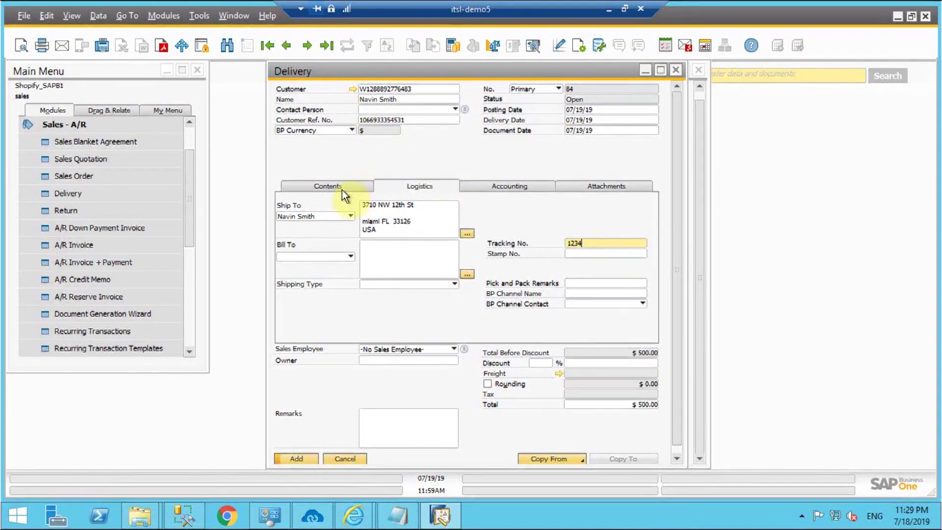
- Set row 1's tax code to exempt and add the delivery
{"action": "left_click", "coordinate": [343, 186]}
{"action": "left_click", "coordinate": [536, 230]}
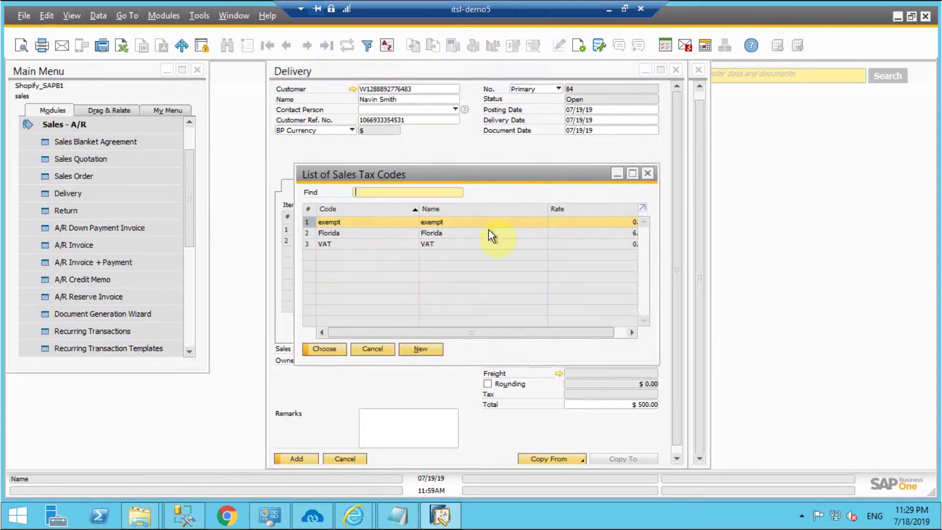
{"action": "left_click", "coordinate": [326, 349]}
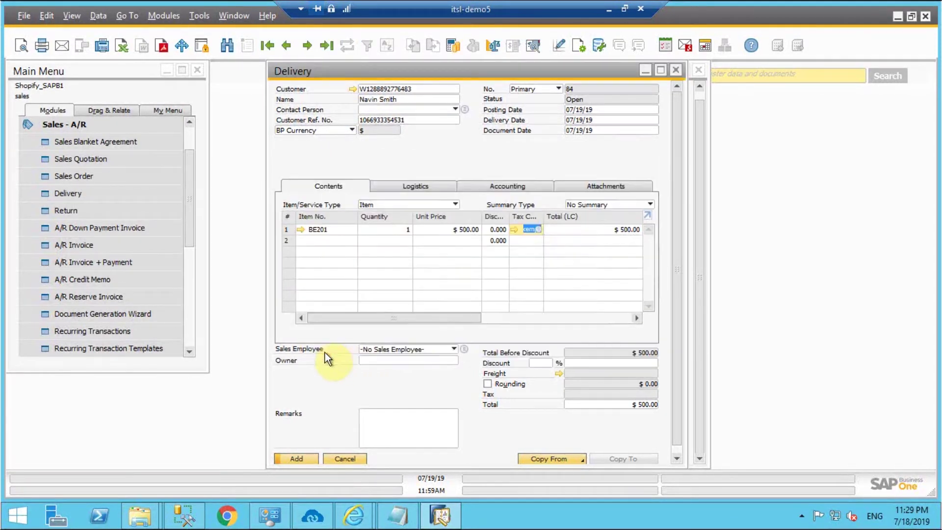
{"action": "scroll", "coordinate": [675, 293], "scroll_direction": "down", "scroll_amount": 1}
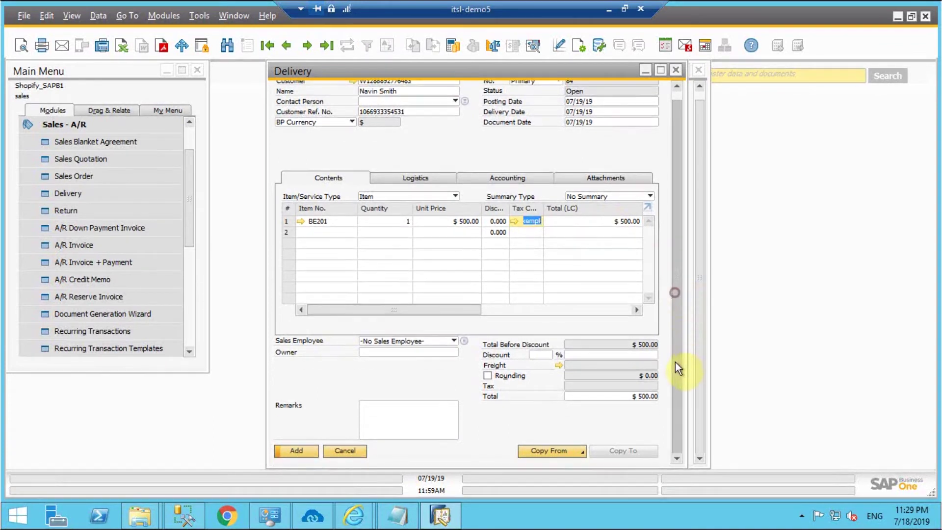
{"action": "left_click", "coordinate": [304, 449]}
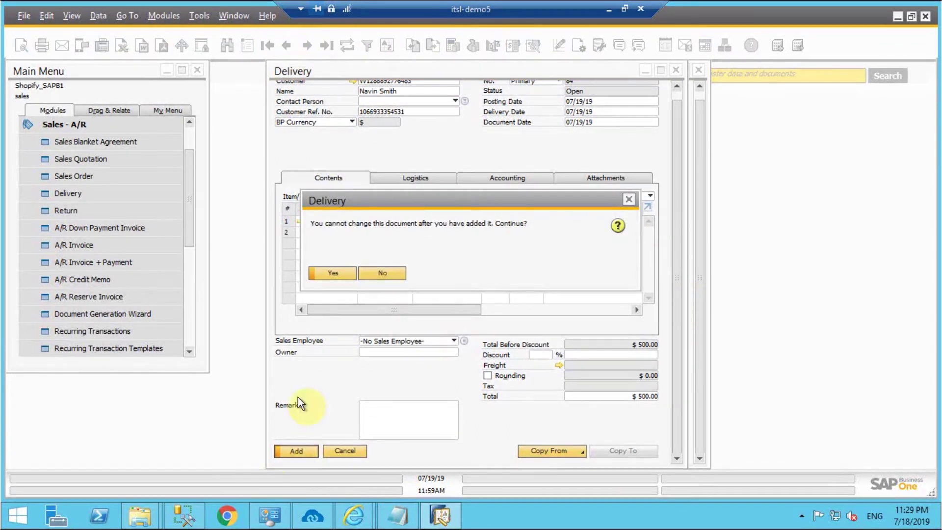
{"action": "left_click", "coordinate": [329, 273]}
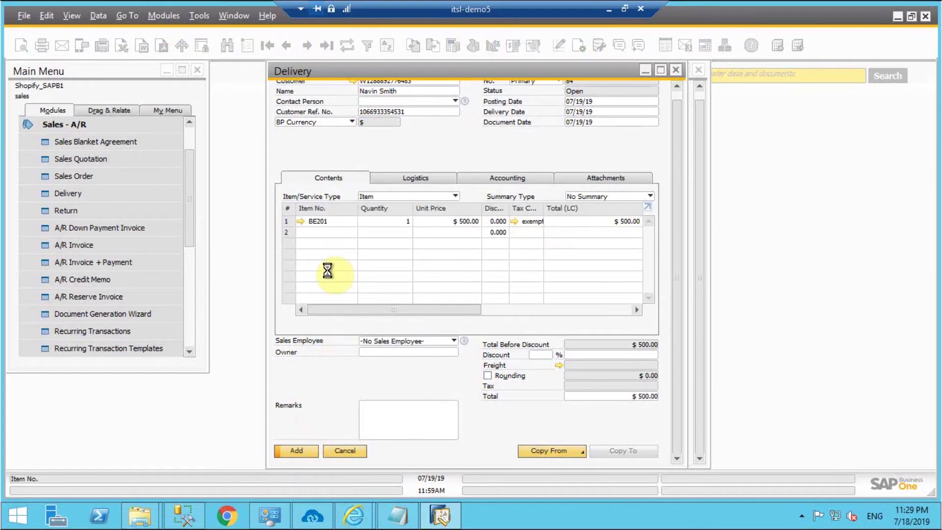
- Scroll APPSeCONNECT's Sync Panel to Order Fulfillment Add, then minimize the remote session to show the Kooptook order page
{"action": "left_click", "coordinate": [318, 519]}
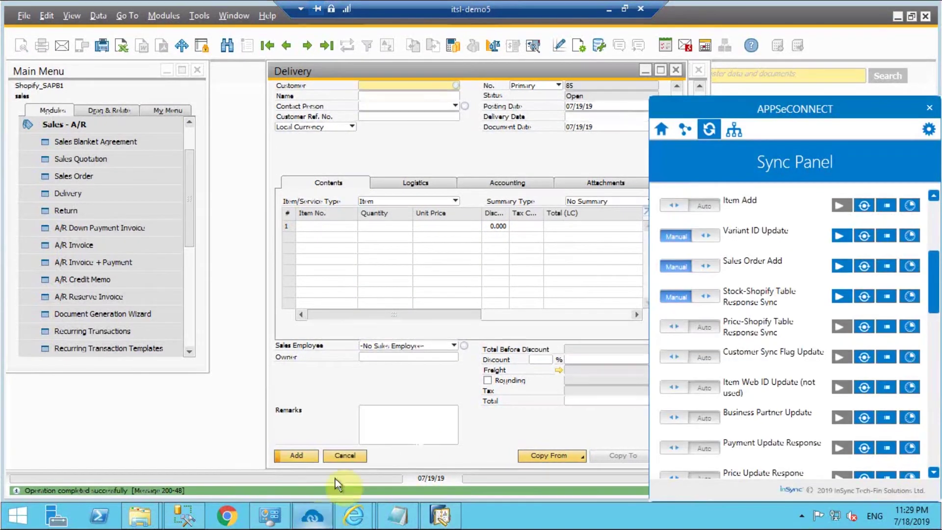
{"action": "scroll", "coordinate": [797, 392], "scroll_direction": "down", "scroll_amount": 8}
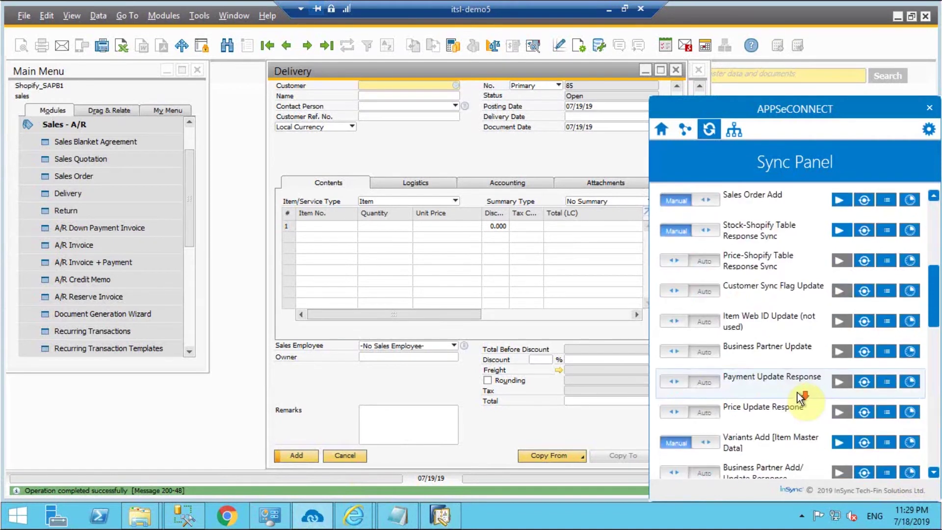
{"action": "scroll", "coordinate": [797, 393], "scroll_direction": "down", "scroll_amount": 2}
{"action": "scroll", "coordinate": [797, 393], "scroll_direction": "down", "scroll_amount": 3}
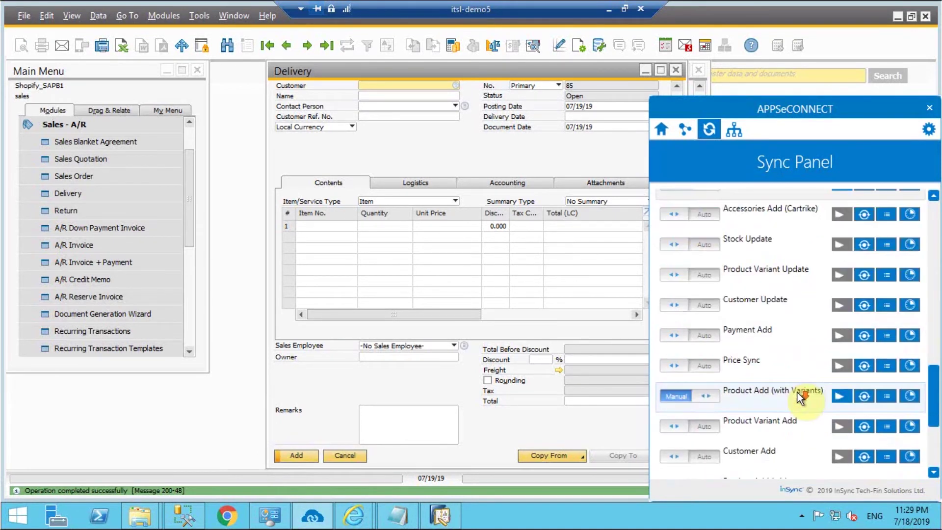
{"action": "scroll", "coordinate": [797, 393], "scroll_direction": "down", "scroll_amount": 2}
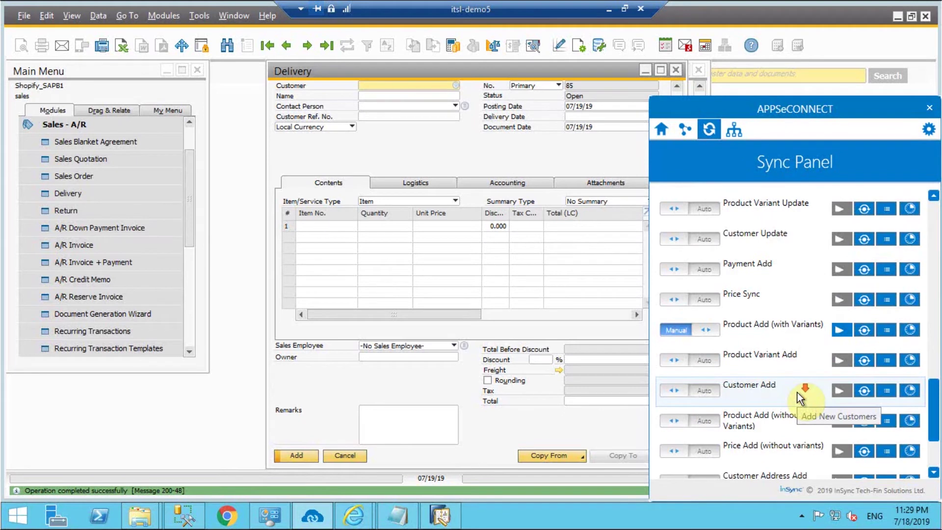
{"action": "scroll", "coordinate": [796, 393], "scroll_direction": "down", "scroll_amount": 4}
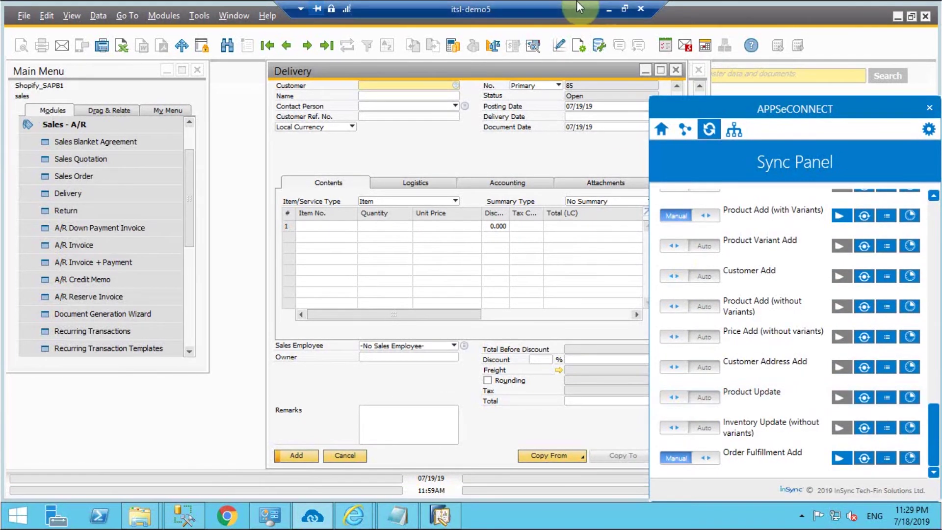
{"action": "left_click", "coordinate": [609, 9]}
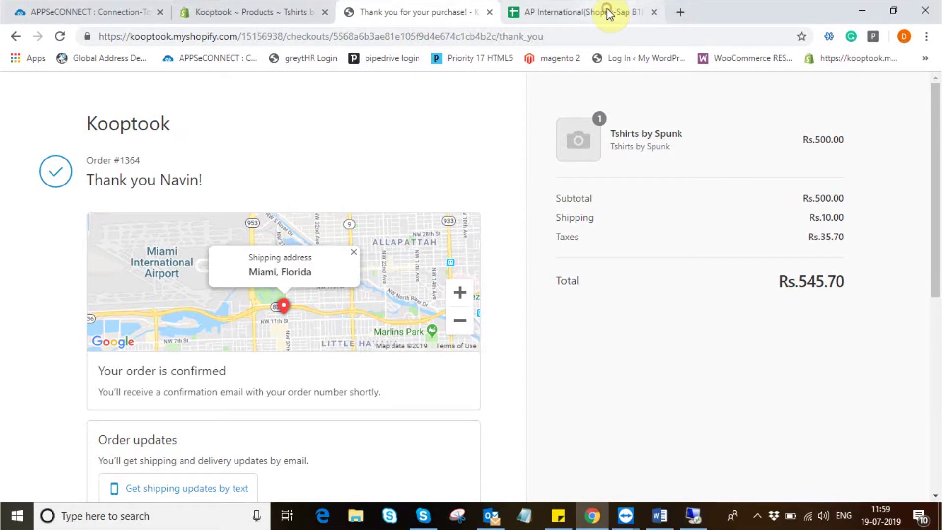
- Open the Kooptook My Account page and highlight order #1364's Unfulfilled status
{"action": "right_click", "coordinate": [758, 515]}
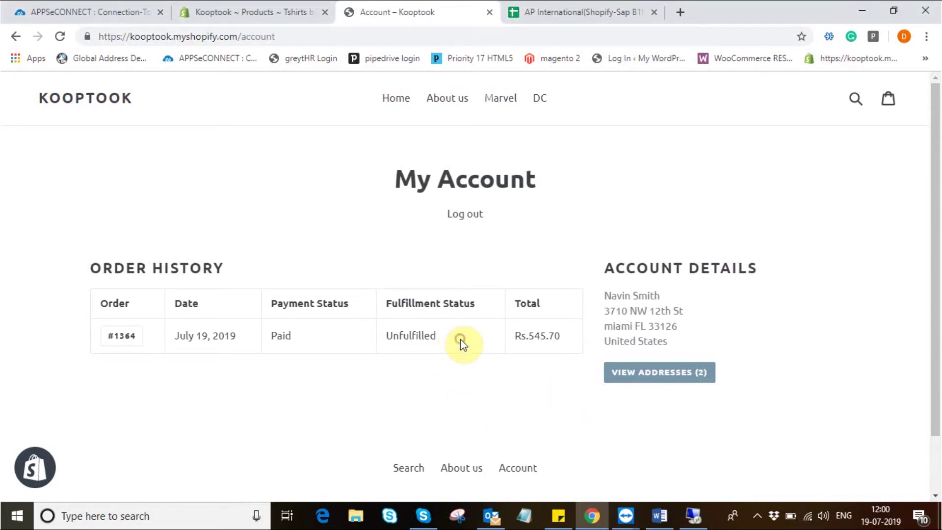
{"action": "left_click_drag", "start_coordinate": [460, 339], "coordinate": [381, 339]}
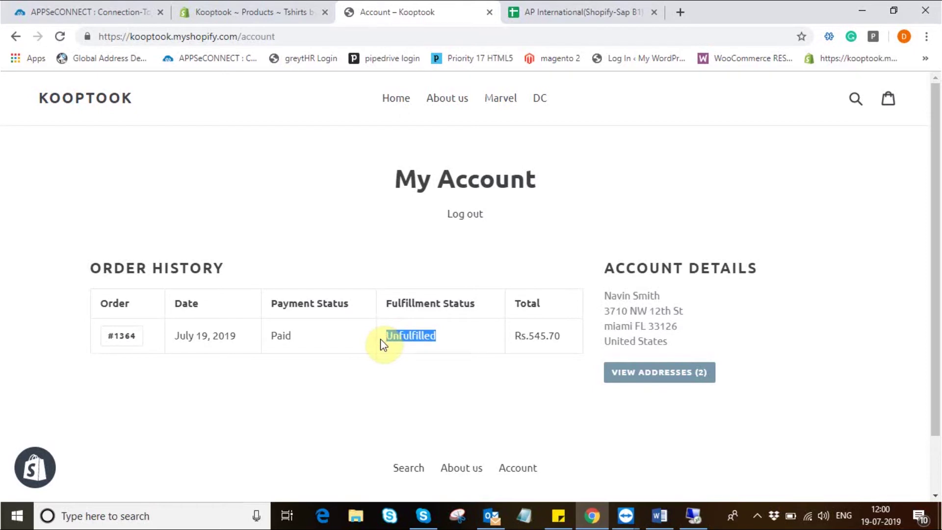
{"action": "left_click", "coordinate": [397, 379]}
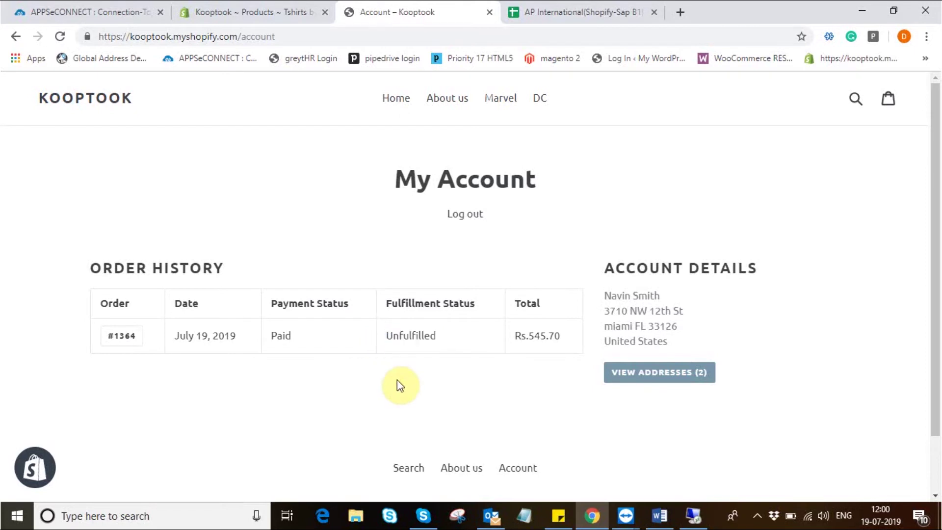
- Reload the account page and confirm order #1364 now reads Fulfilled
{"action": "left_click", "coordinate": [60, 36]}
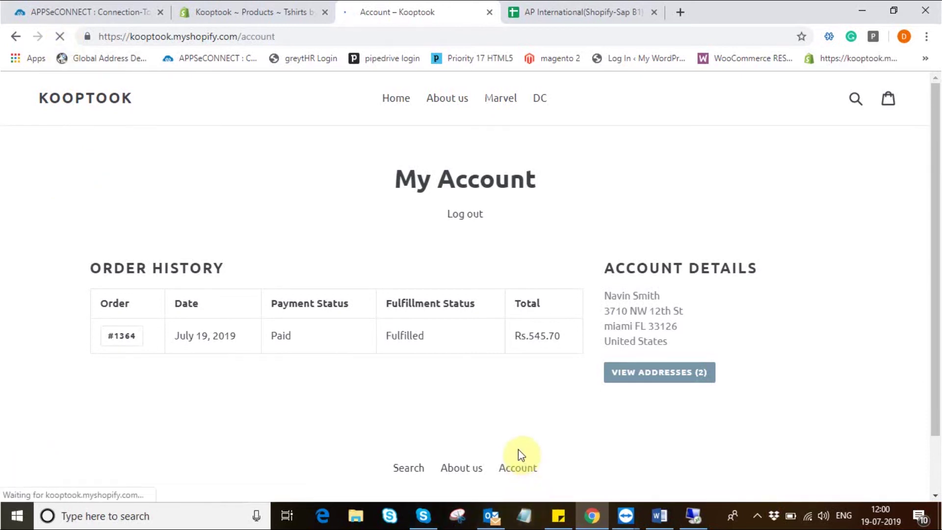
{"action": "left_click_drag", "start_coordinate": [384, 338], "coordinate": [449, 342]}
{"action": "left_click", "coordinate": [452, 347]}
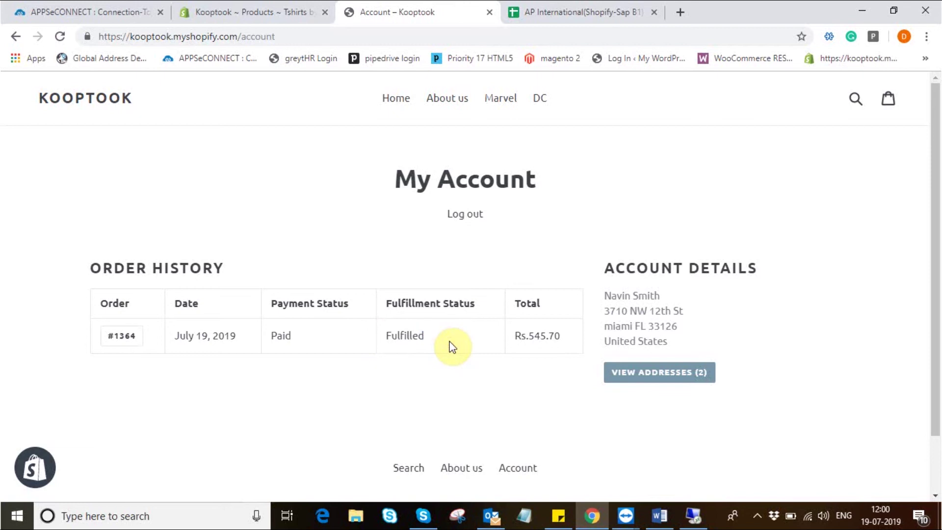